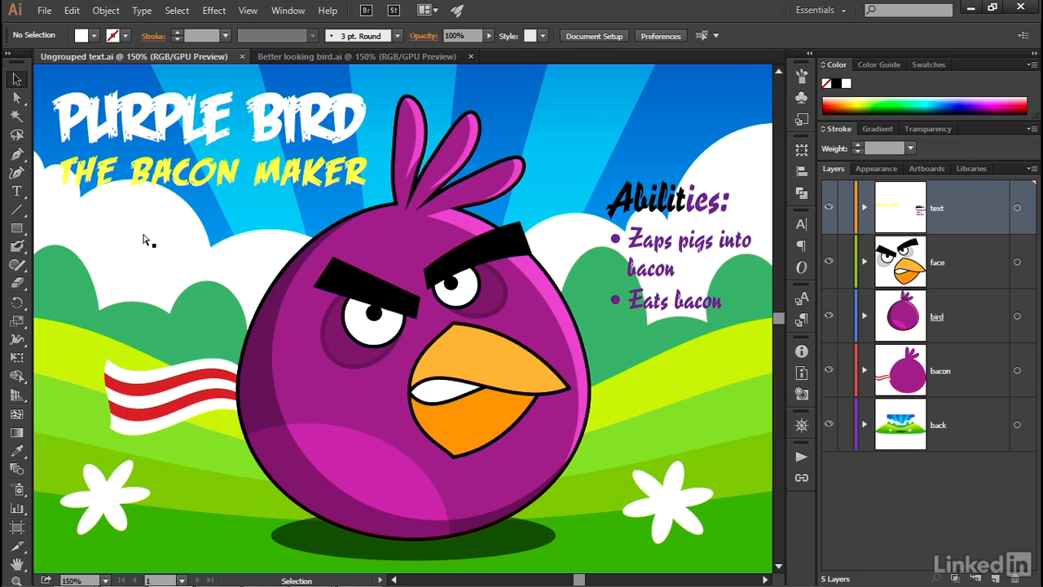
Compare the ungrouped text artwork with the finished version in Better looking bird.ai.
key("ctrl+Tab")
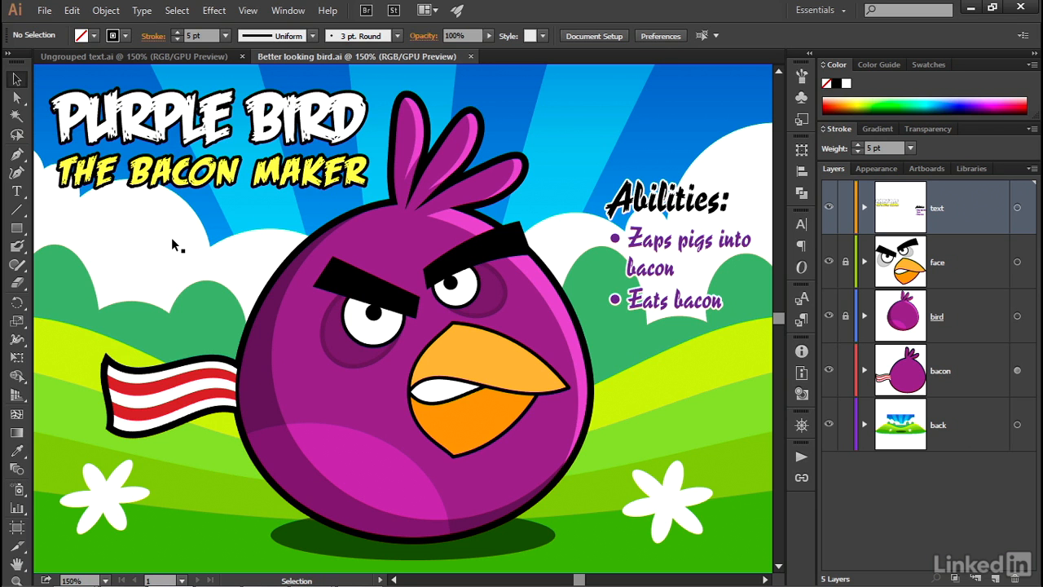
key("a")
key("ctrl+Tab")
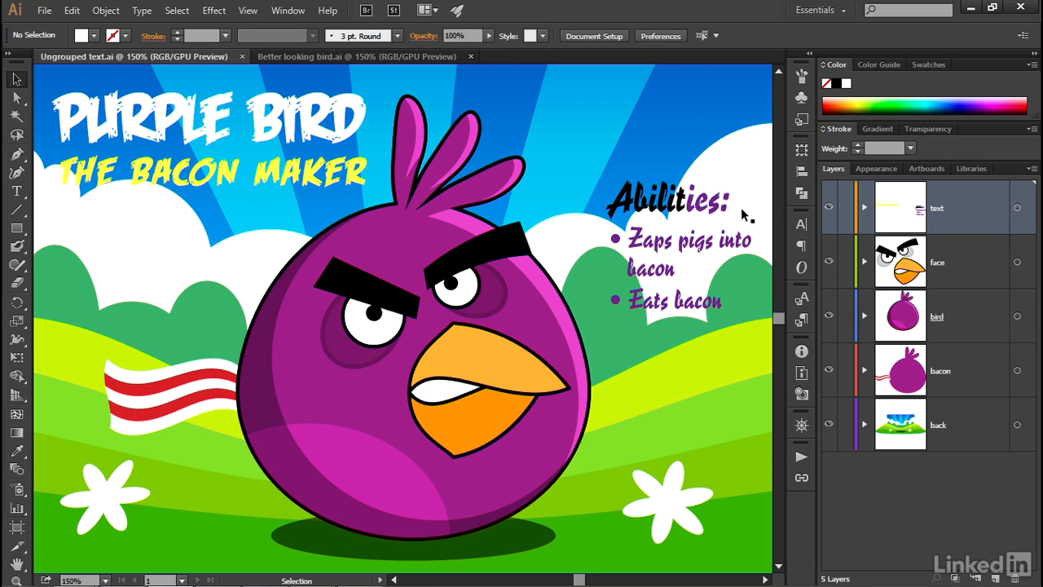
Lock every layer except text and select all letters of the PURPLE BIRD title with their selection edges hidden.
left_click(844, 212, "alt")
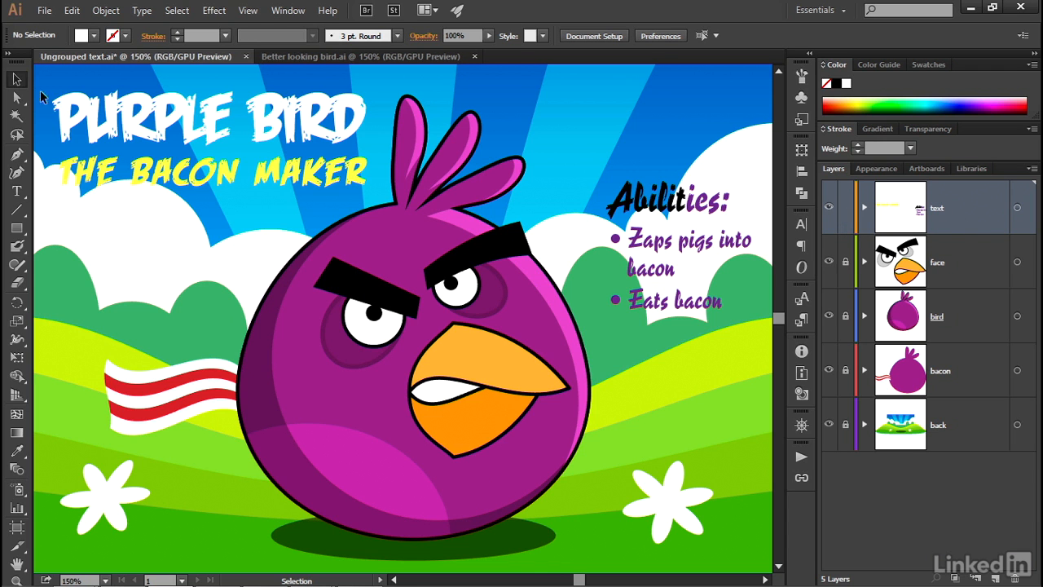
left_click_drag(46, 79, 368, 150)
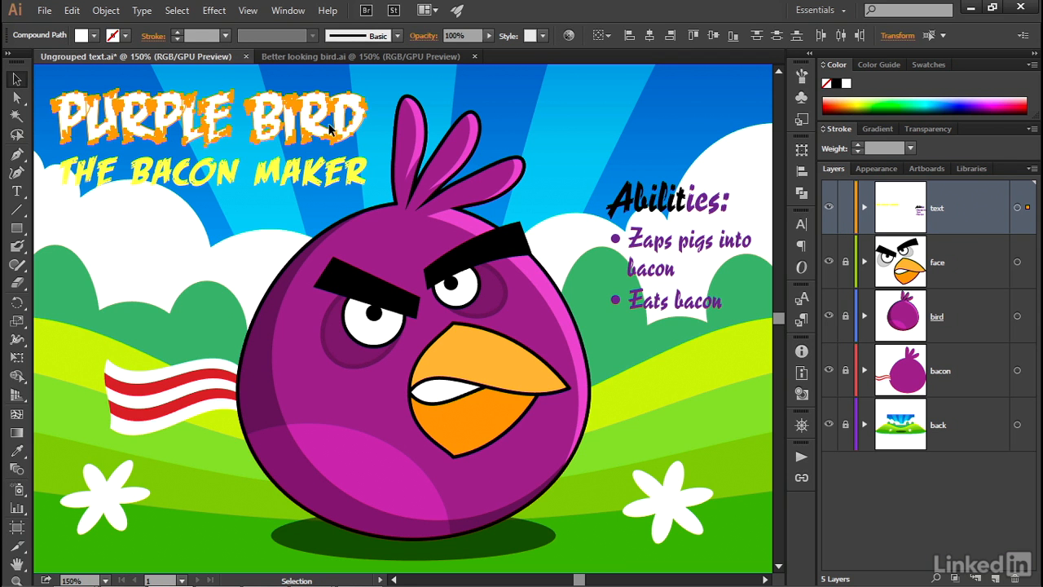
key("ctrl+h")
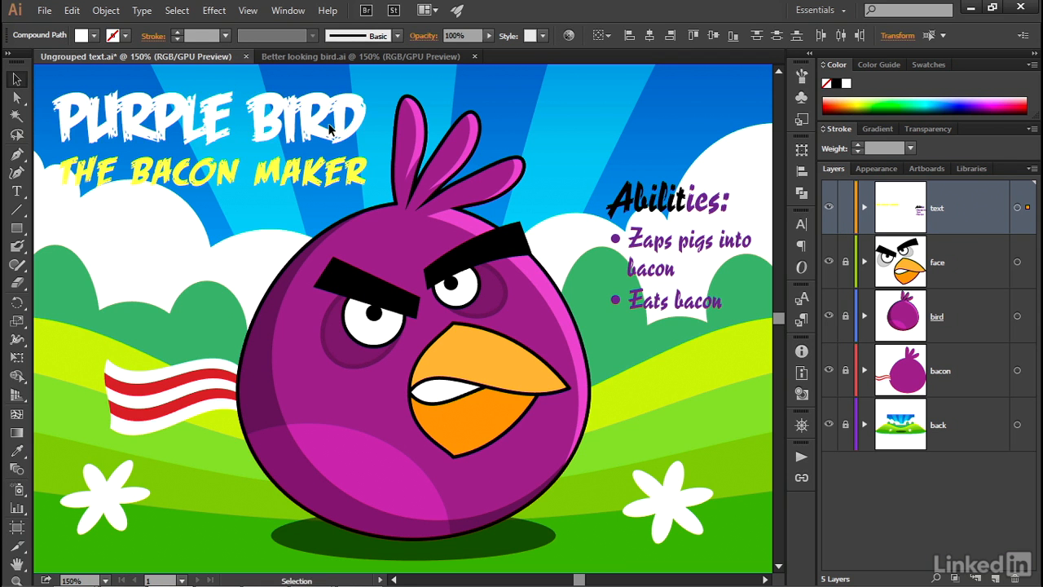
key("ctrl+space")
left_click(195, 126, "ctrl")
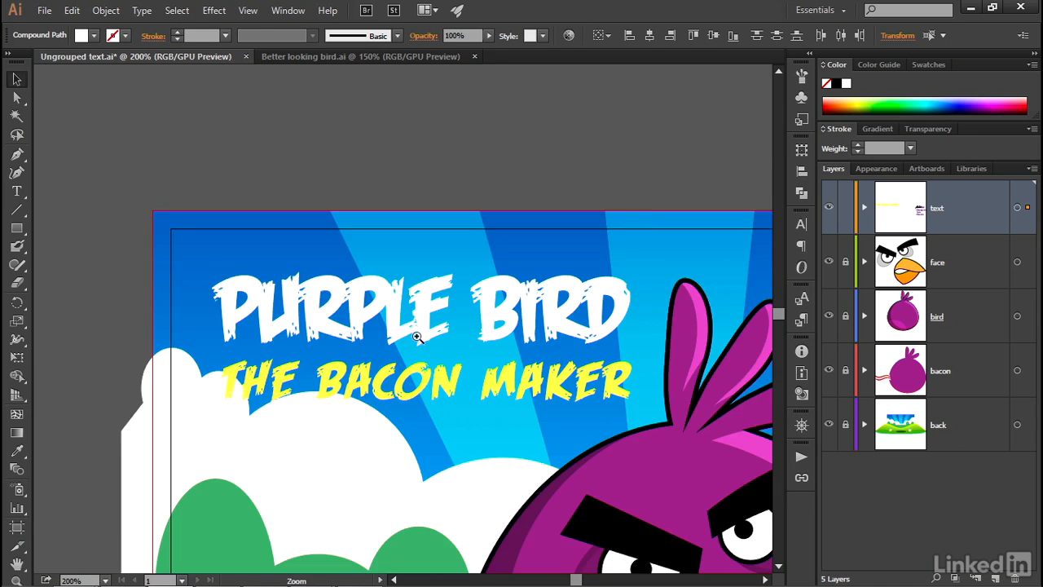
left_click(415, 335, "ctrl")
key("space")
left_click_drag(341, 316, 312, 215)
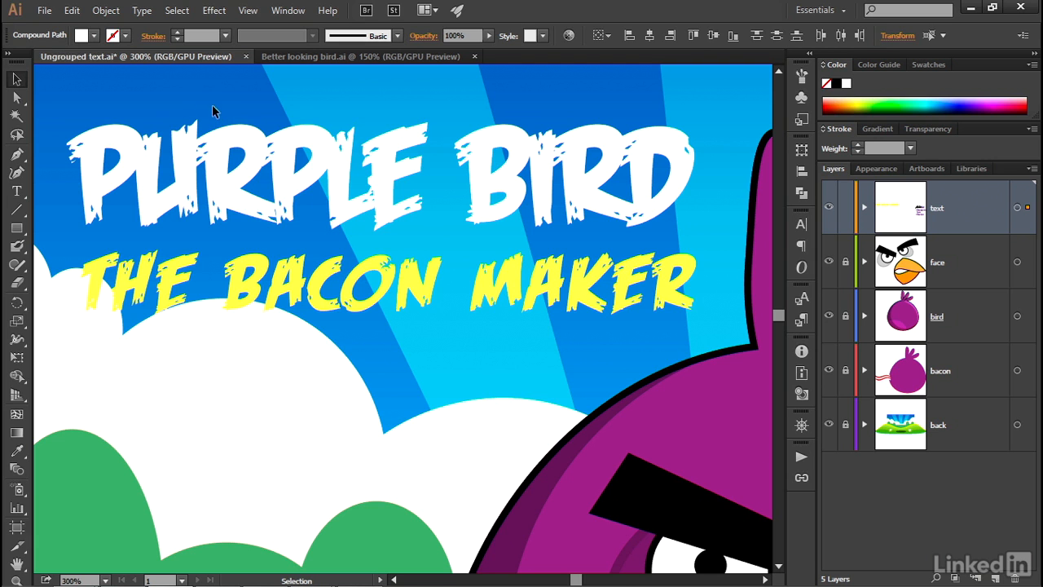
Give the selected PURPLE BIRD letters a 2.5 pt black stroke.
left_click(189, 35)
type("2.5")
key("Return")
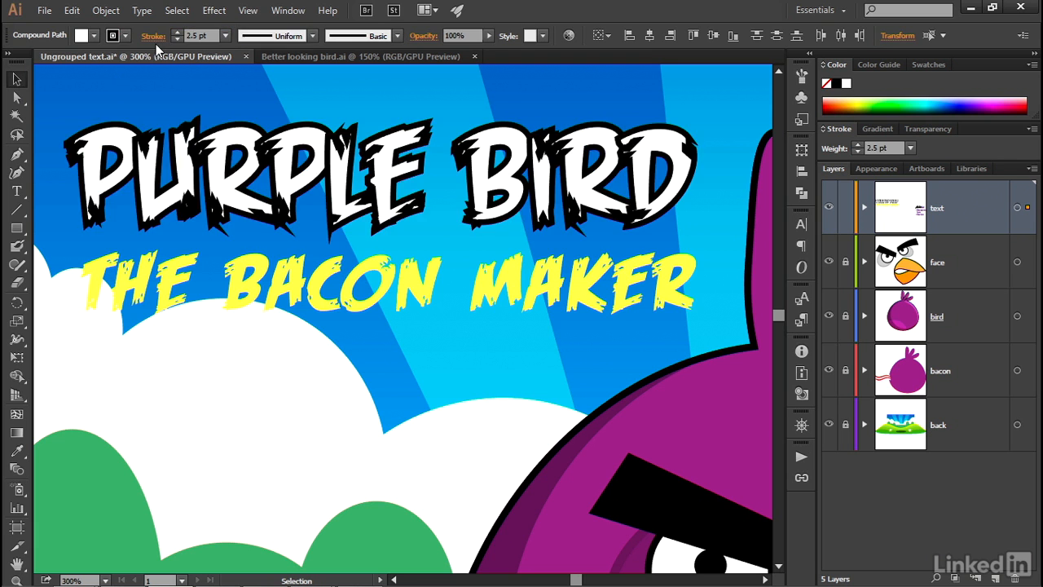
left_click(121, 36)
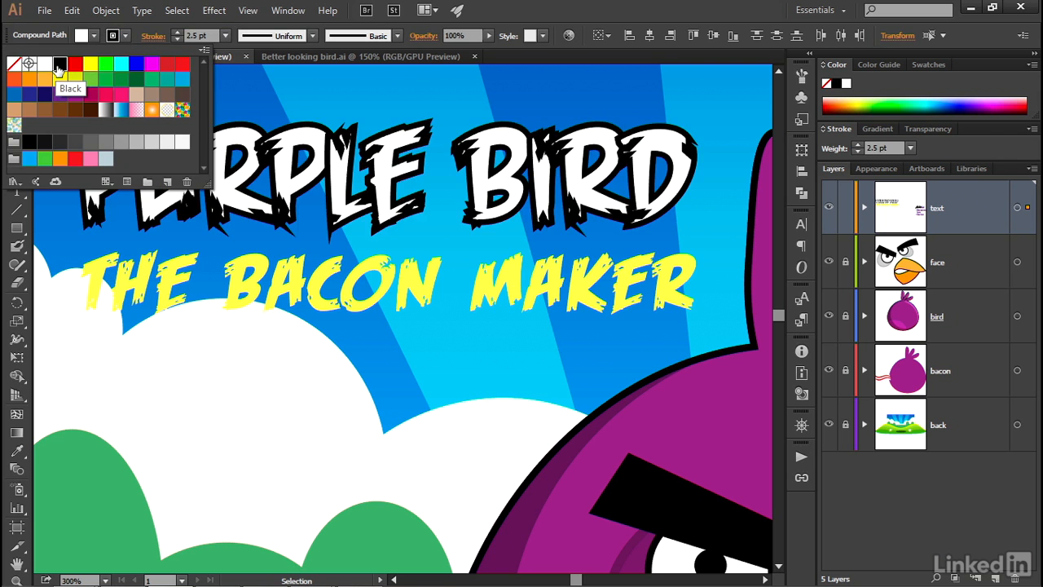
left_click(60, 66)
Align the PURPLE BIRD stroke to the outside of the letters and give its corners a Round Join.
left_click(153, 35)
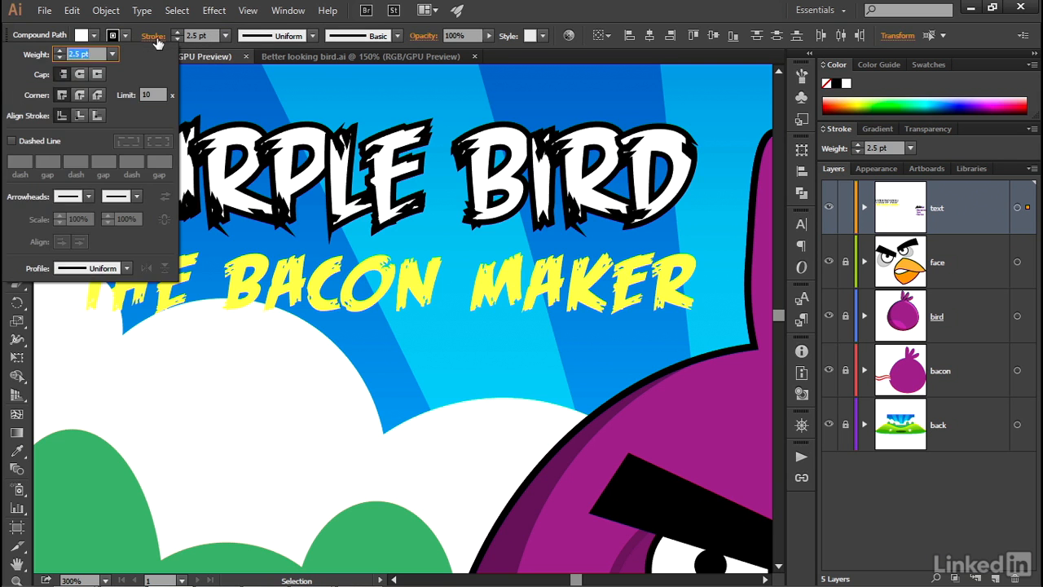
left_click(95, 115)
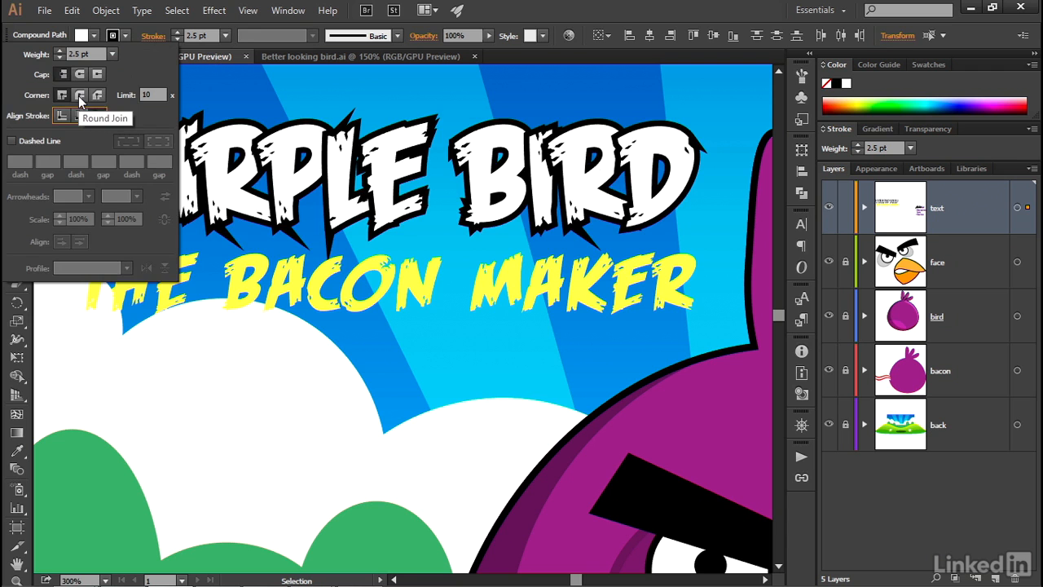
left_click(80, 96)
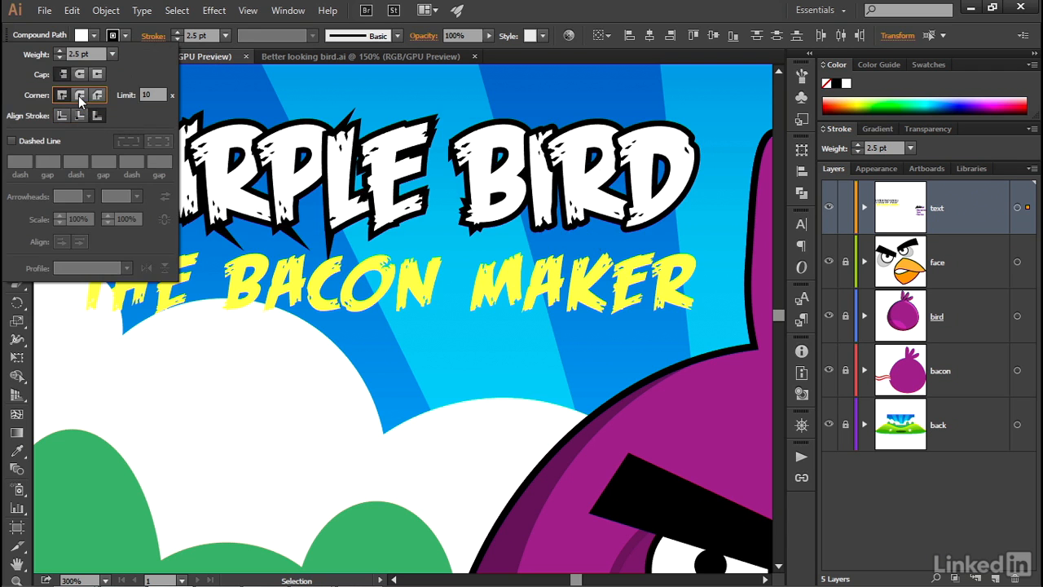
left_click(289, 98)
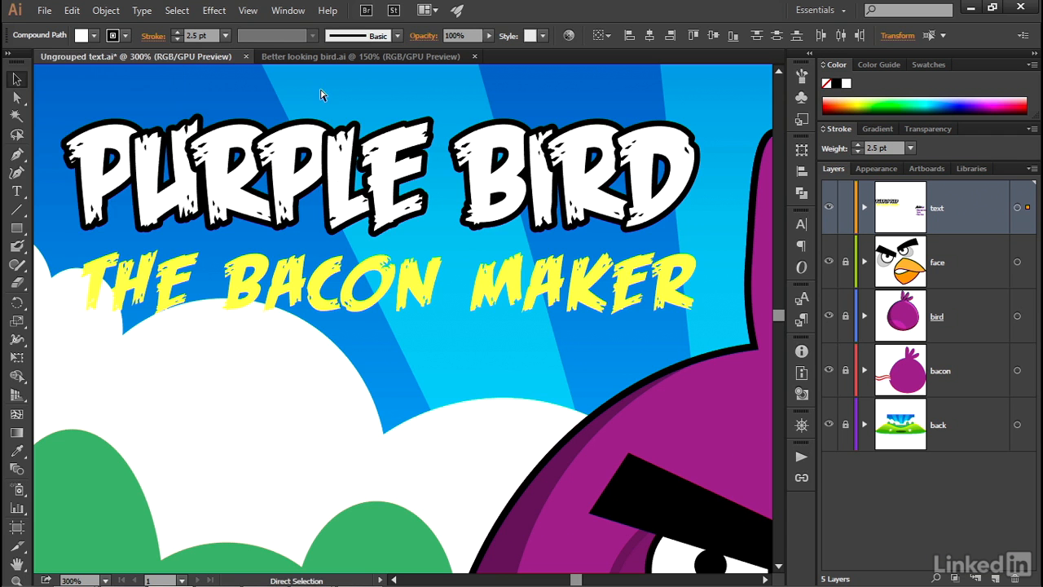
Compare the outlined PURPLE BIRD title with the title in Better looking bird.ai.
key("ctrl+Tab")
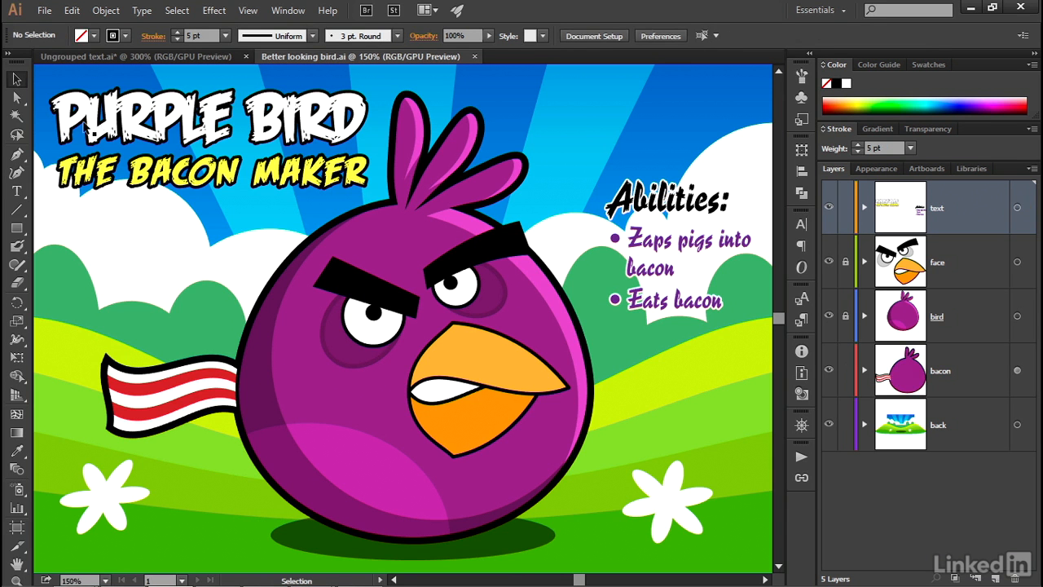
key("a")
key("ctrl+Tab")
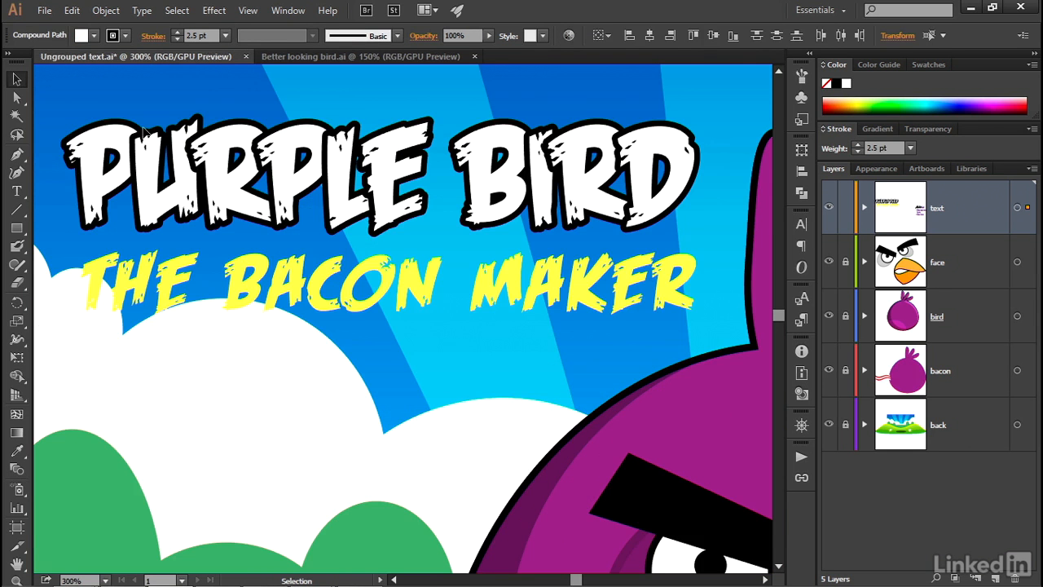
Remove the stroke from the PURPLE BIRD letters and clear the selection.
key("a")
left_click(143, 131)
key("slash")
key("ctrl+shift+a")
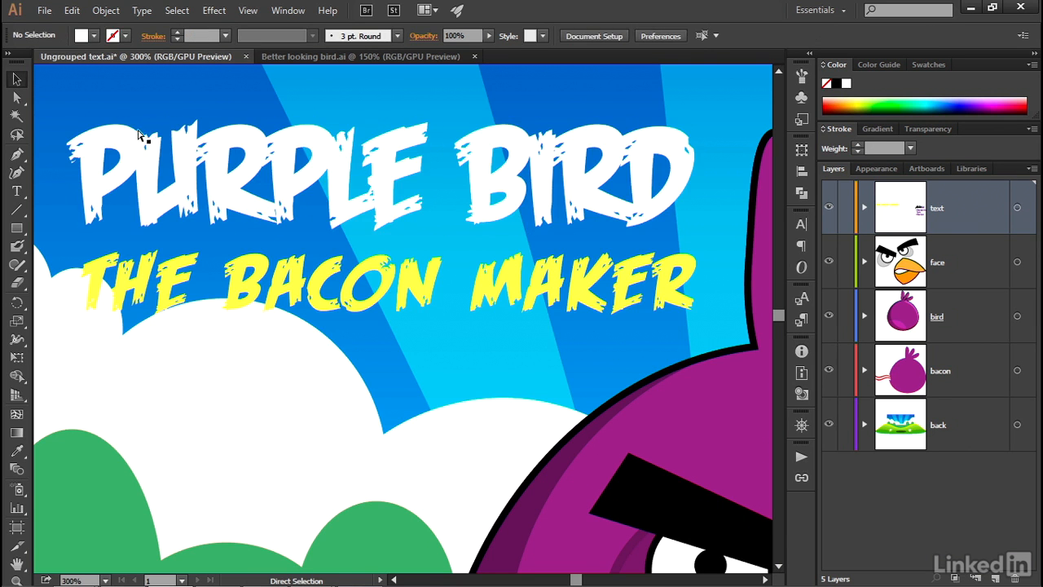
Relock every layer except text and select all letters of THE BACON MAKER with their selection edges shown.
key("v")
left_click(71, 250)
left_click(845, 209, "alt")
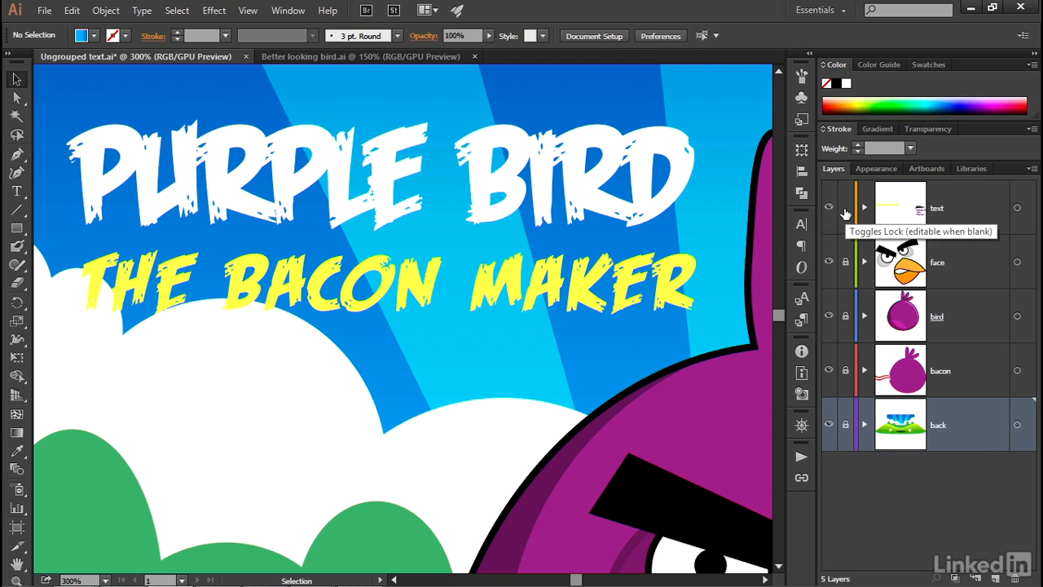
left_click_drag(54, 243, 708, 323)
key("a")
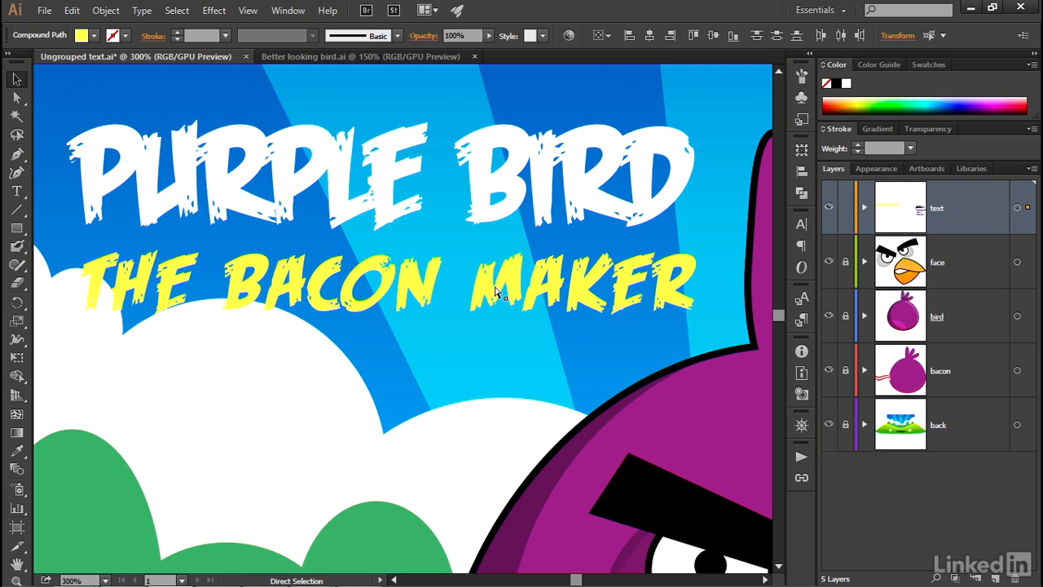
key("ctrl+h")
key("v")
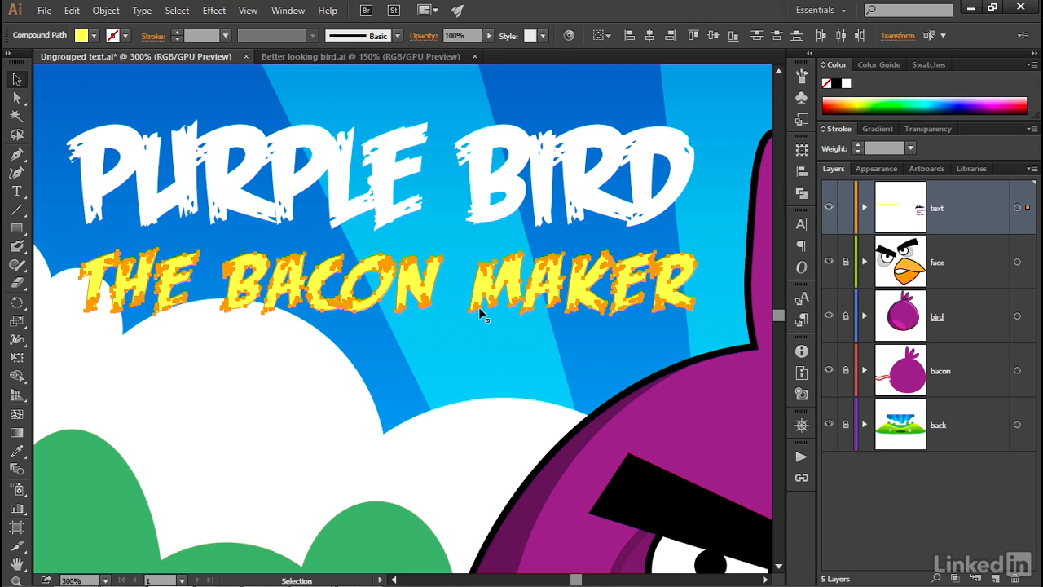
left_click(103, 10)
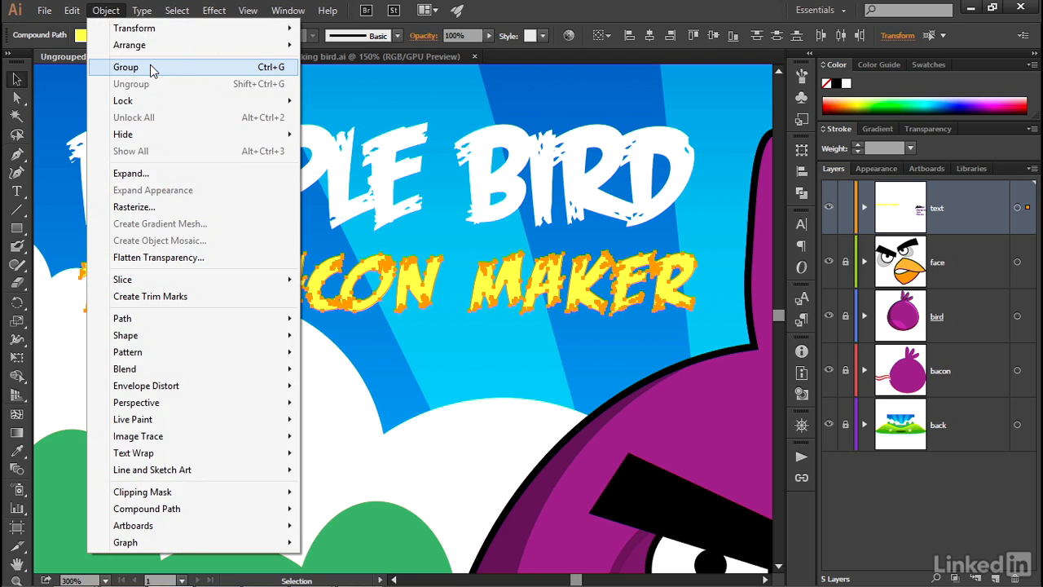
left_click(106, 10)
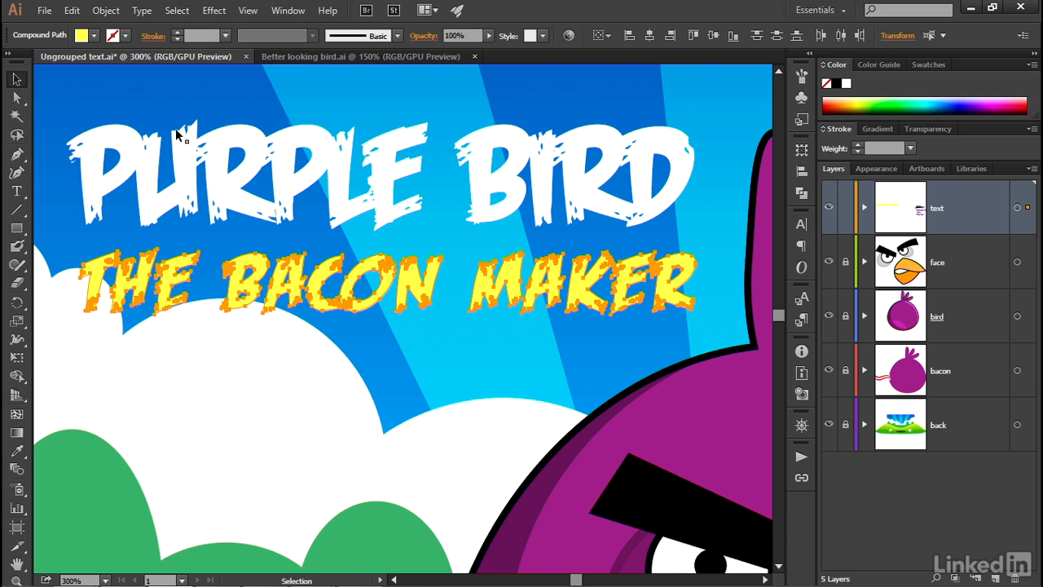
Select all letters of the Abilities: heading with edges hidden and expand the text layer down to their paths.
left_click_drag(691, 287, 62, 315)
left_click_drag(598, 400, 530, 249)
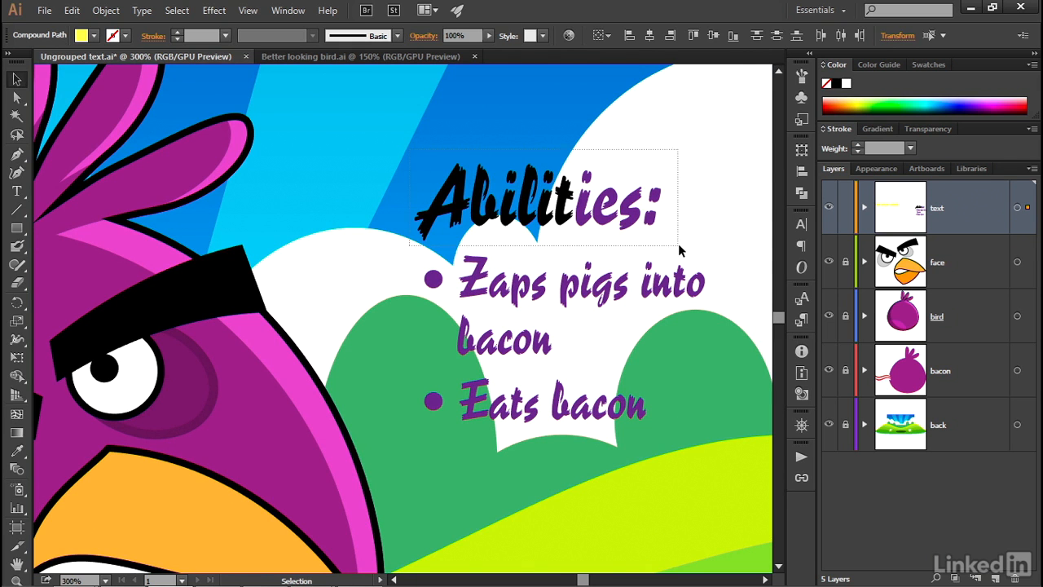
left_click_drag(677, 245, 677, 245)
key("ctrl+h")
left_click(864, 208)
left_click_drag(1033, 226, 1036, 562)
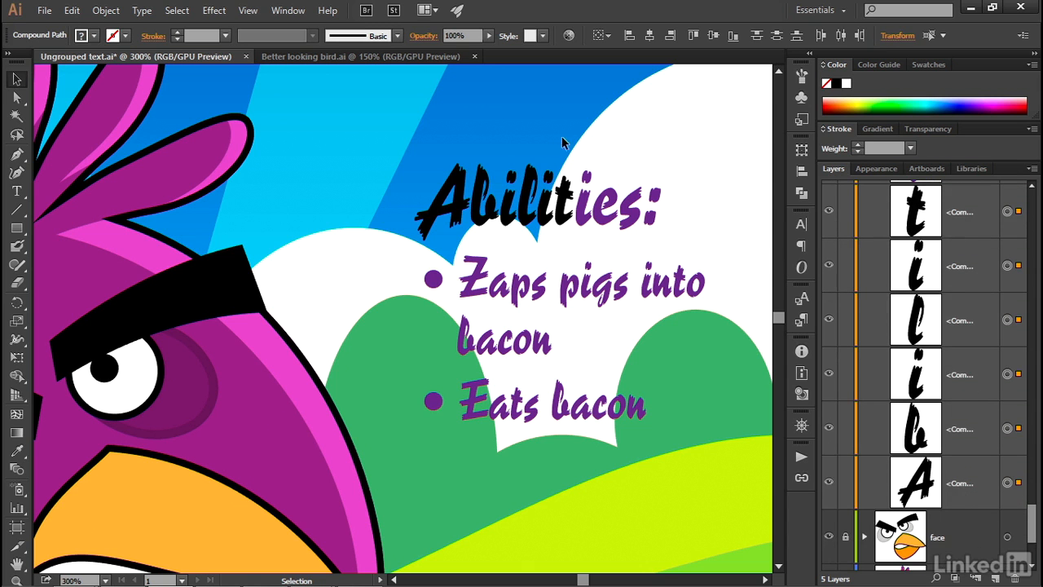
Try grouping the Abilities: letters and inspect the group's contents before ungrouping them.
left_click(106, 10)
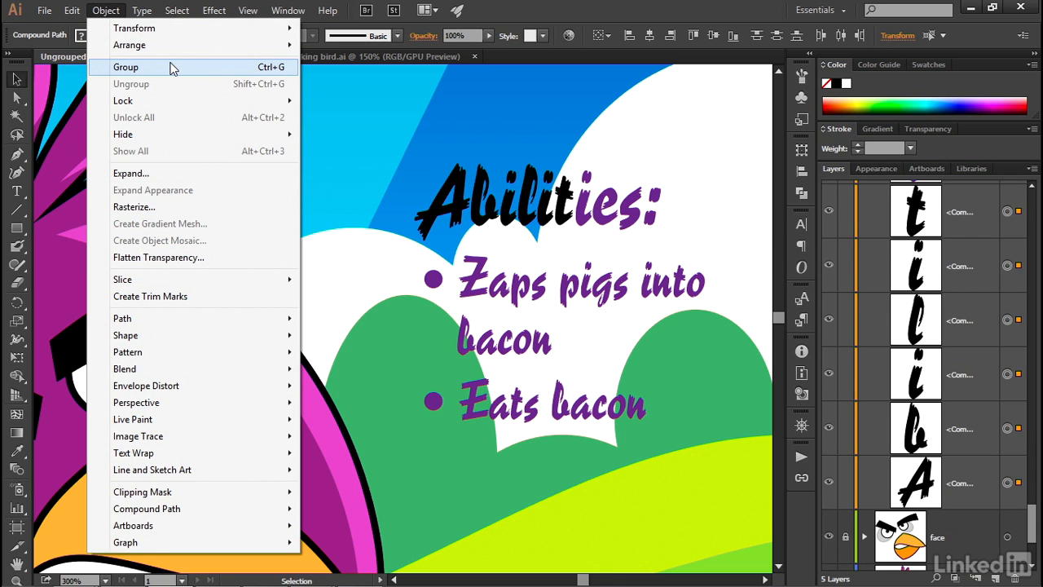
left_click(171, 68)
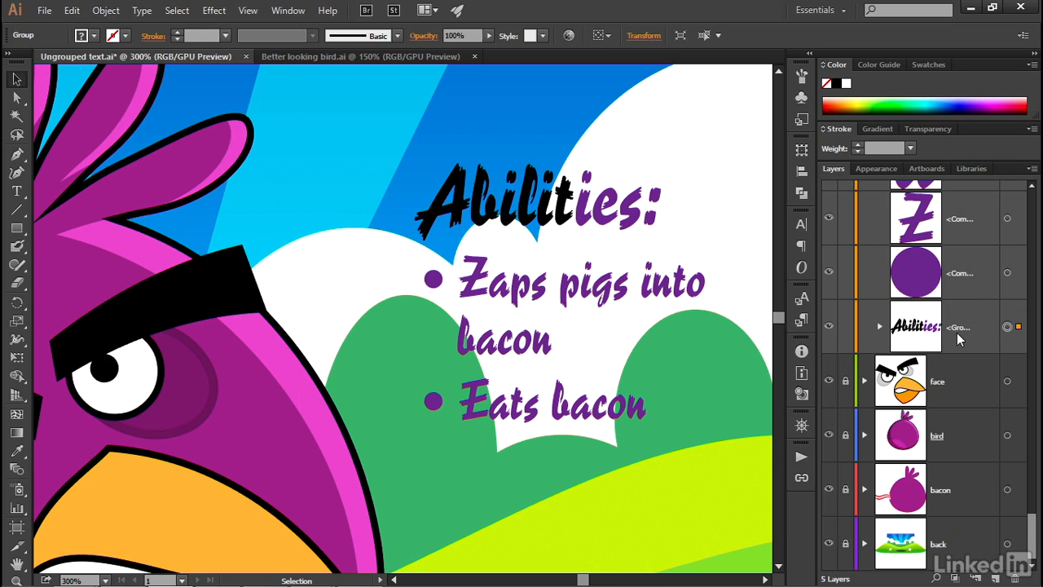
left_click(880, 325)
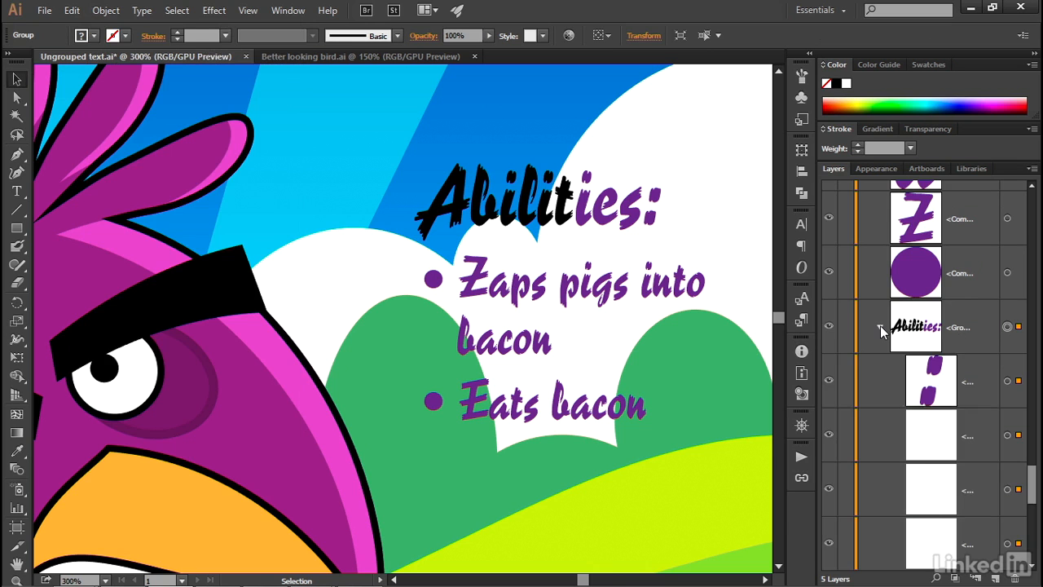
left_click_drag(1033, 482, 1039, 507)
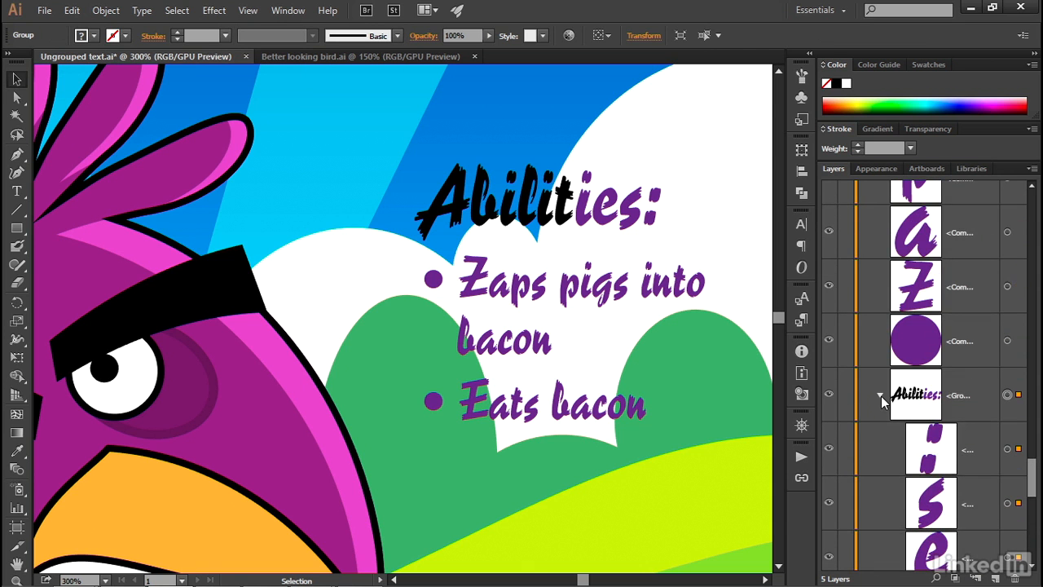
key("ctrl+shift+g")
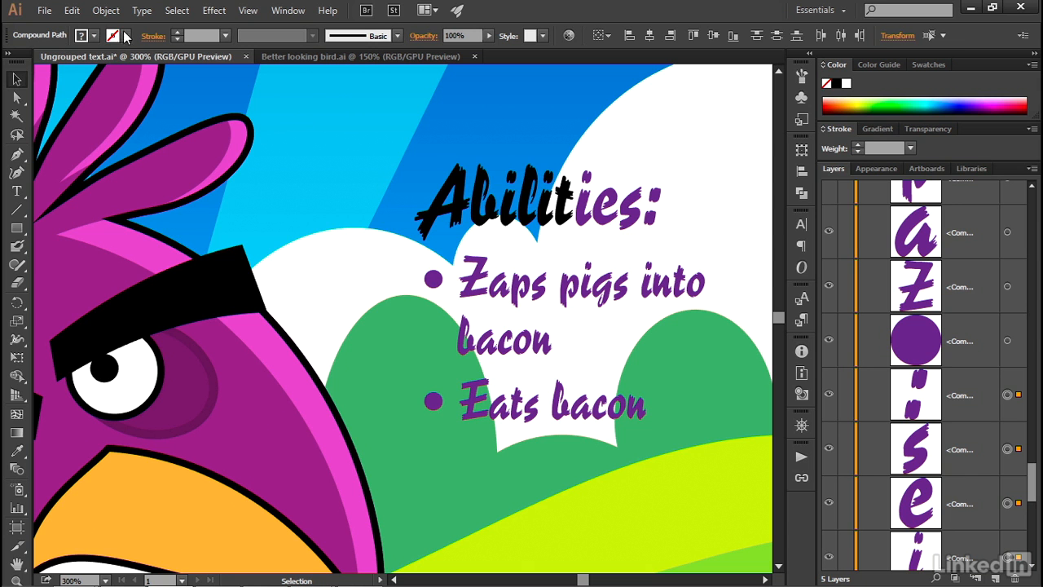
Combine the selected Abilities: letters into one compound path.
left_click(106, 10)
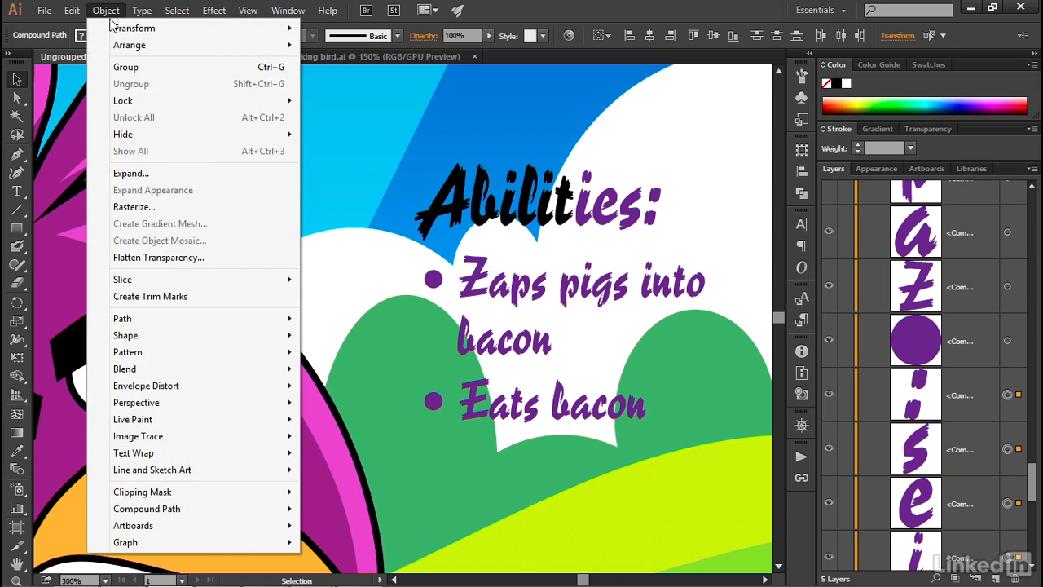
mouse_move(226, 508)
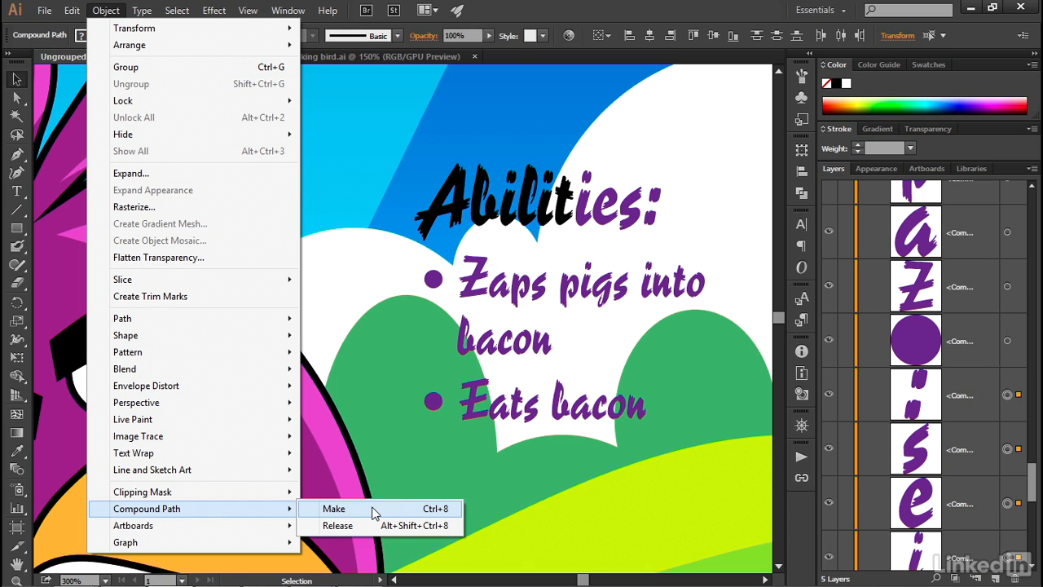
left_click(451, 513)
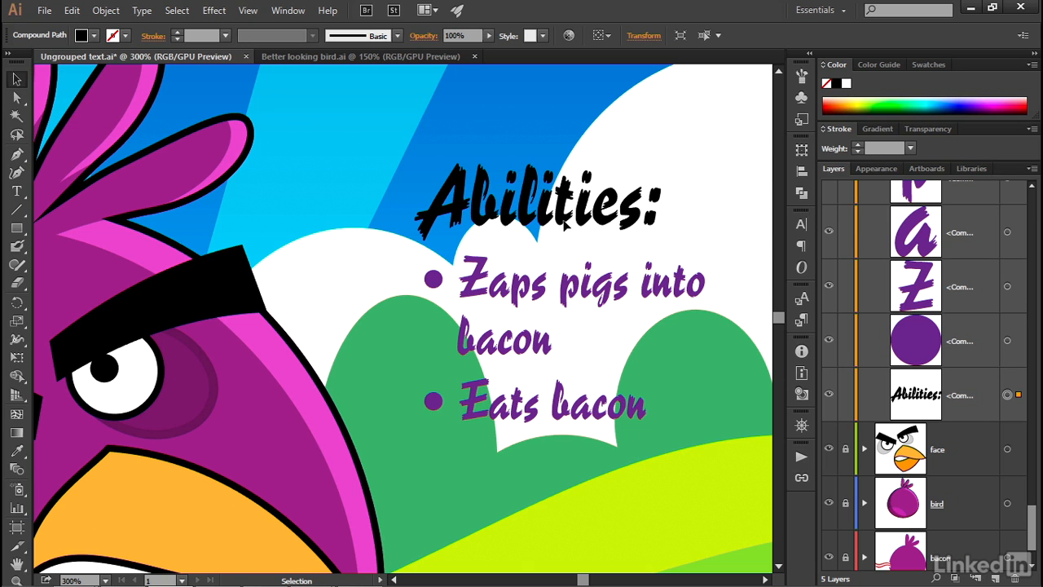
Isolate the Abilities: compound path and check its individual letter shapes, including the t and the dot of the following i.
double_click(566, 222)
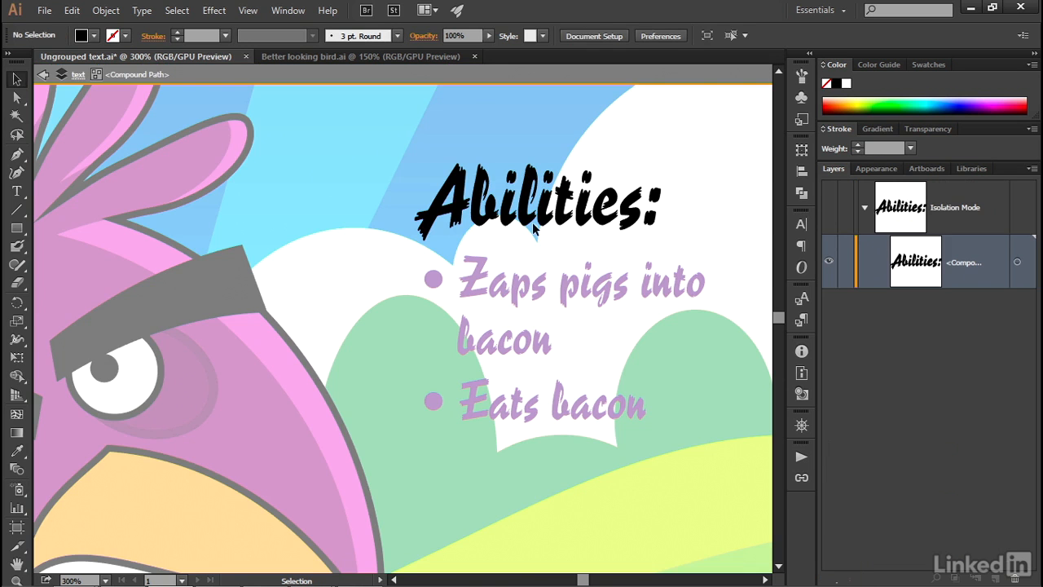
left_click(481, 225)
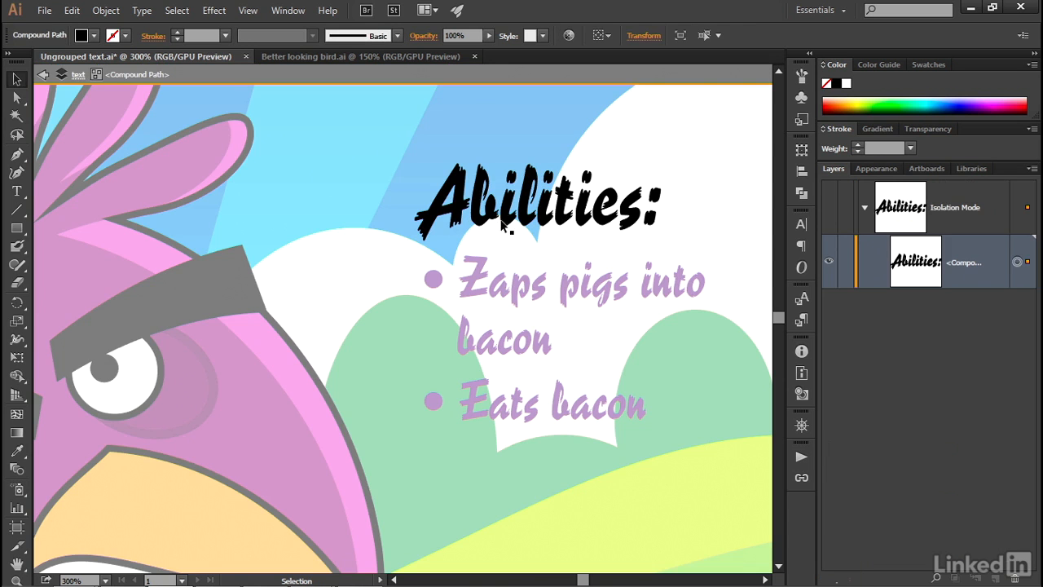
left_click(504, 217, "ctrl")
left_click(542, 205, "ctrl")
left_click(562, 194, "ctrl")
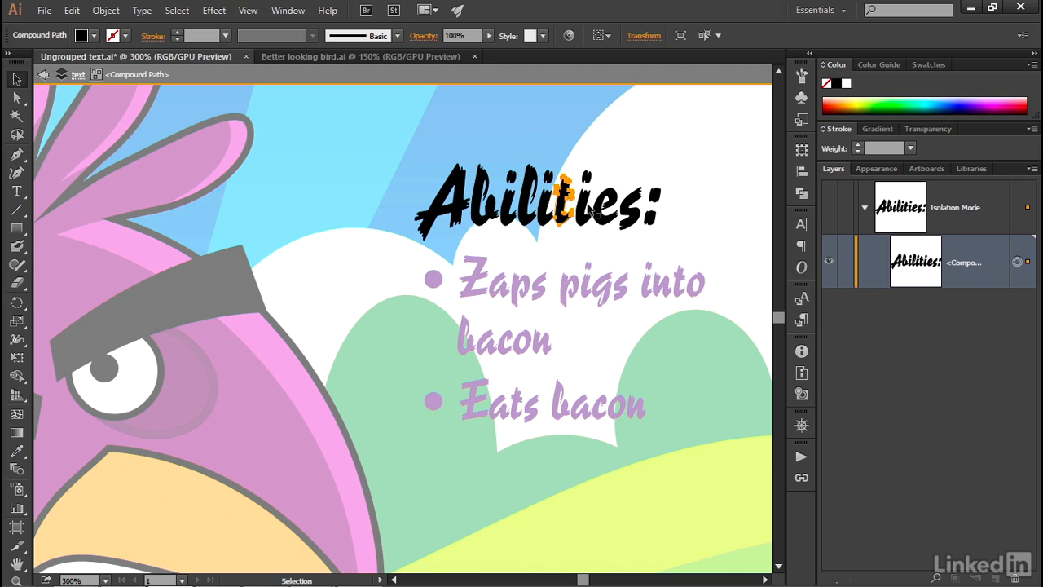
left_click(585, 177, "ctrl")
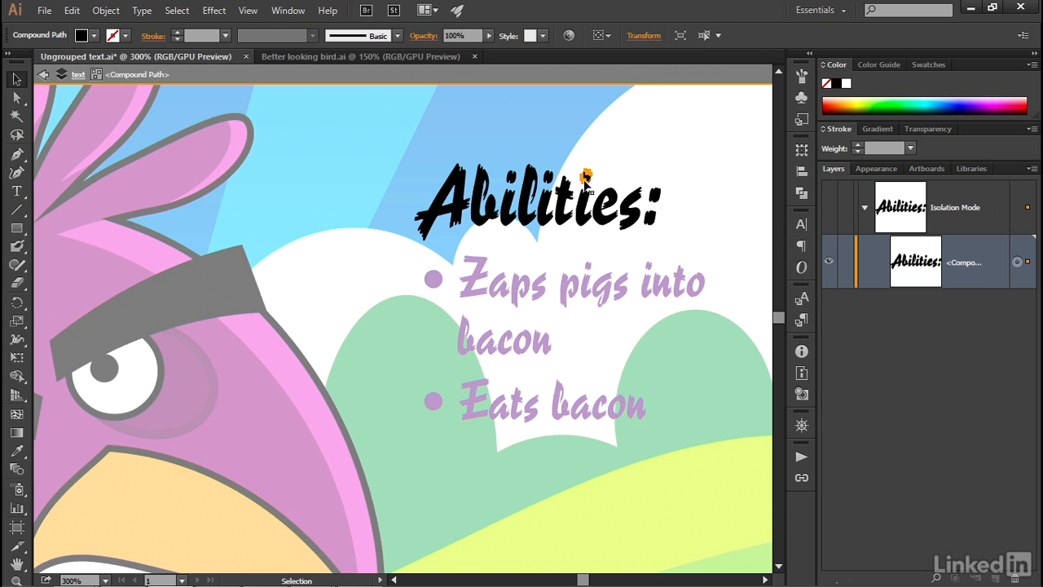
Leave isolation, select all the purple bullet-list letters by their shared appearance and combine them into one compound path.
key("Escape")
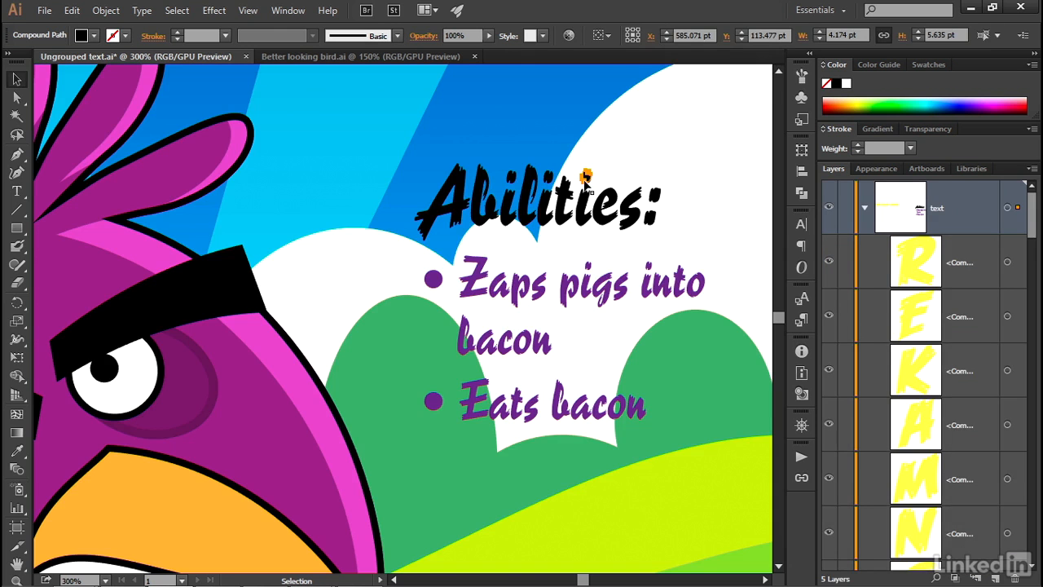
left_click(434, 280)
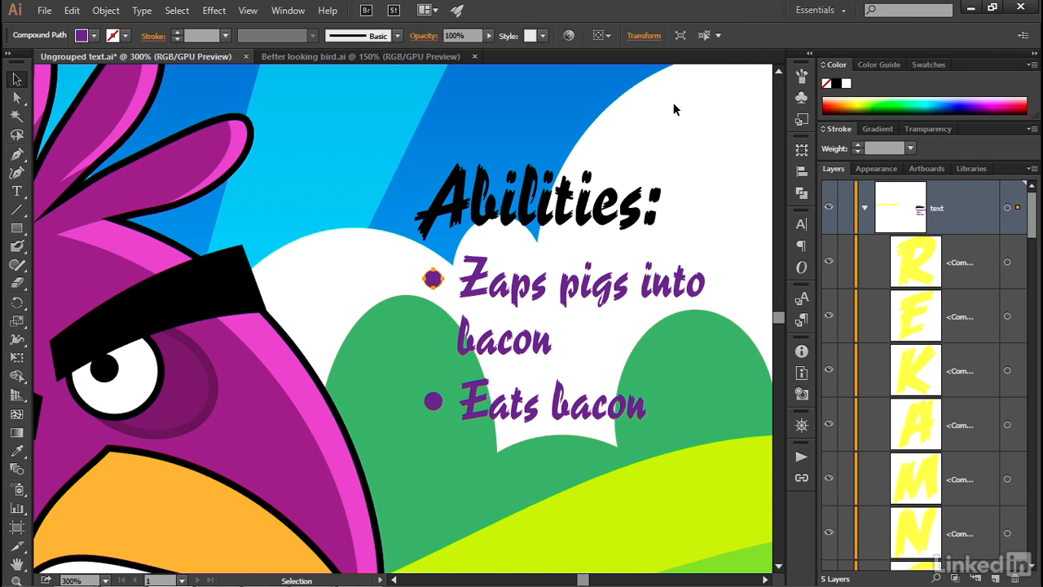
left_click(705, 35)
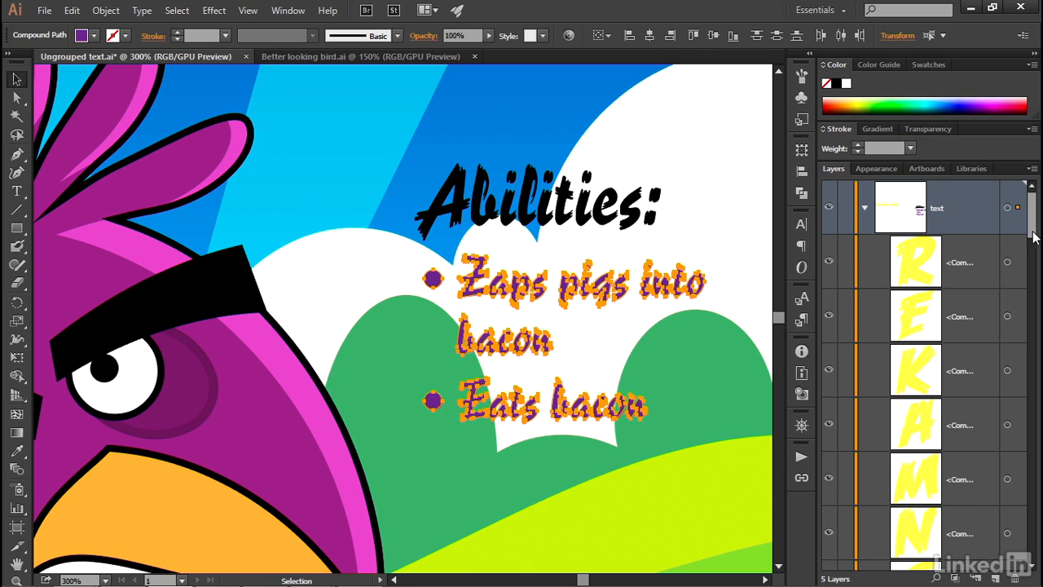
scroll(1032, 259, "down", 2)
scroll(949, 276, "down", 10)
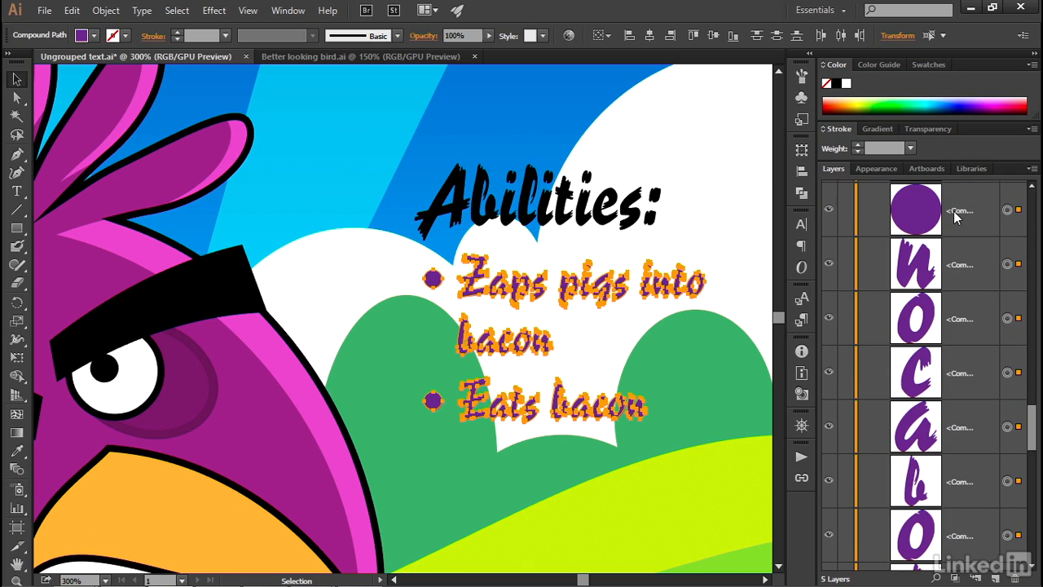
scroll(957, 215, "down", 5)
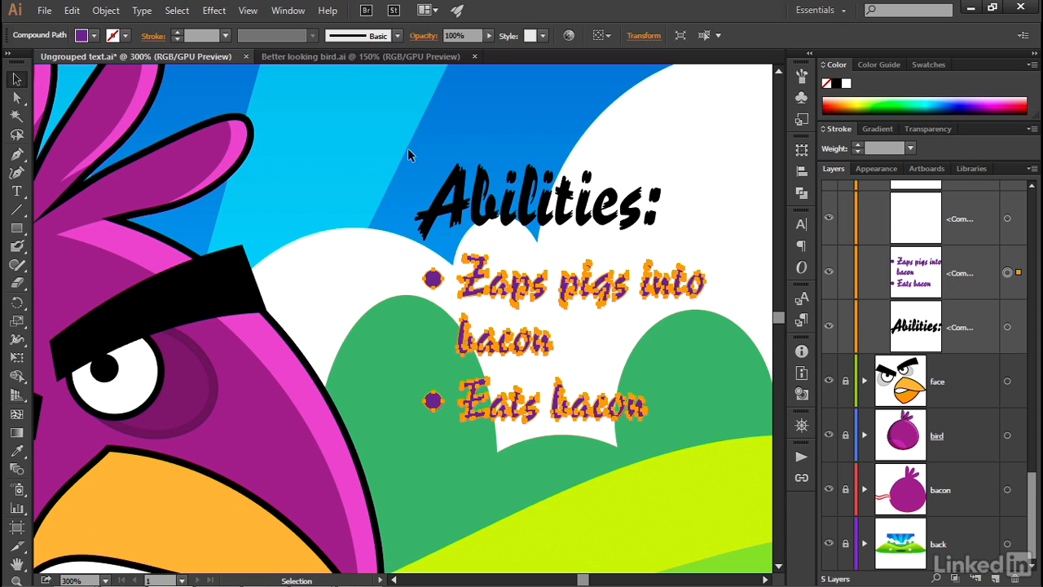
Group the Abilities: heading with the purple bullet list and check the group's contents.
key("ctrl+a")
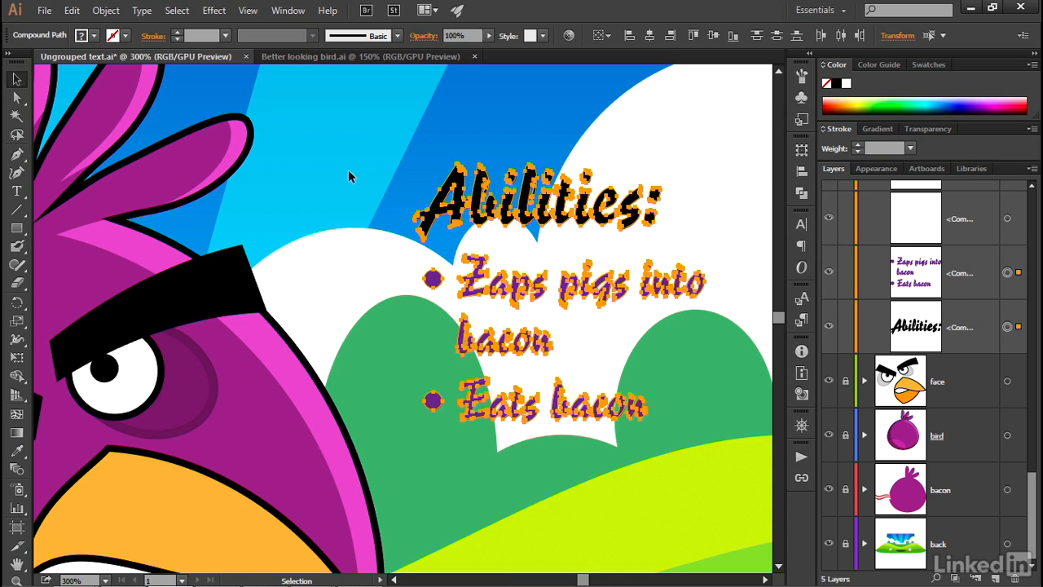
left_click(106, 9)
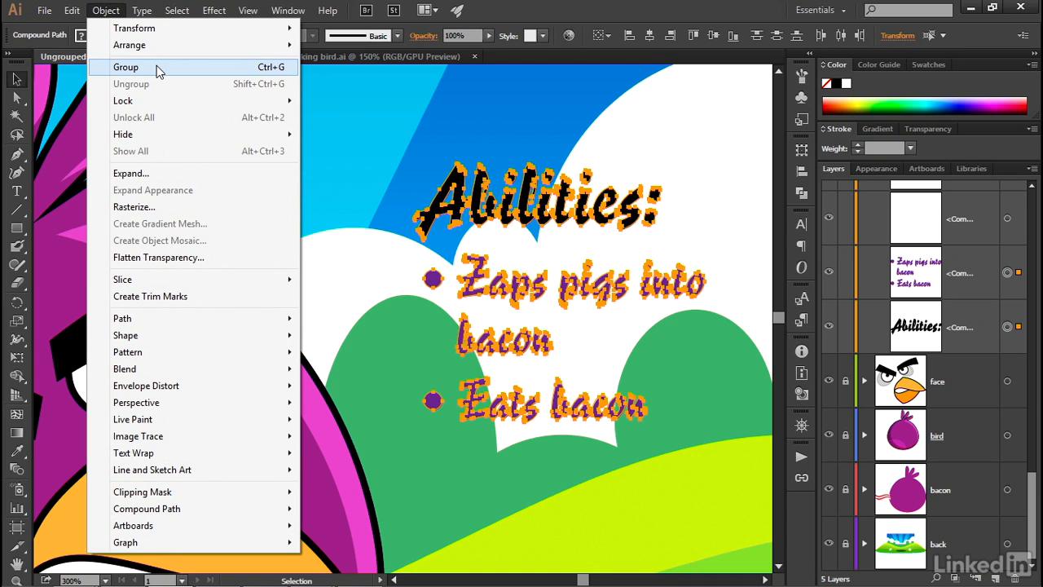
left_click(159, 71)
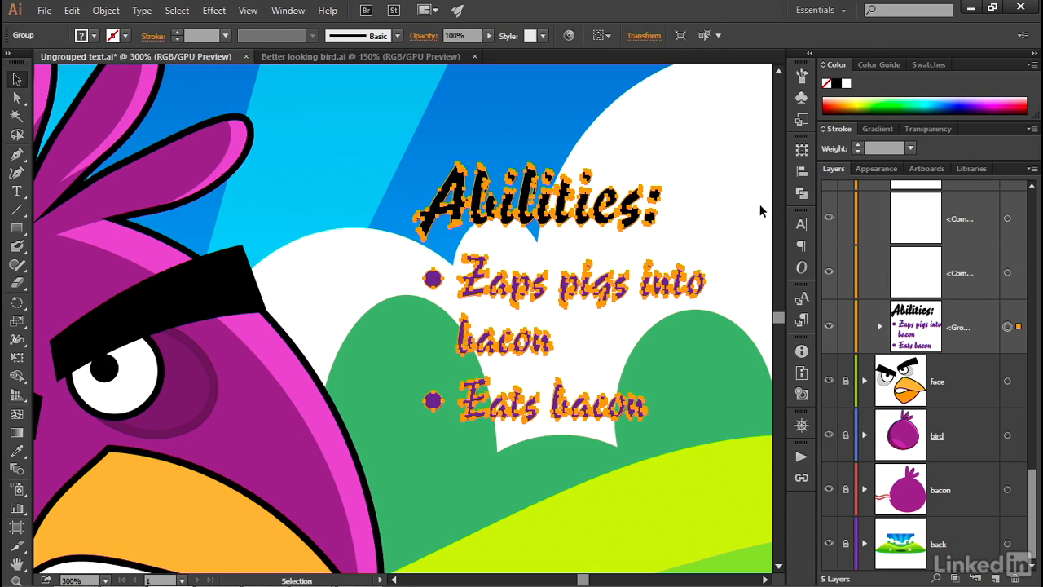
left_click(878, 326)
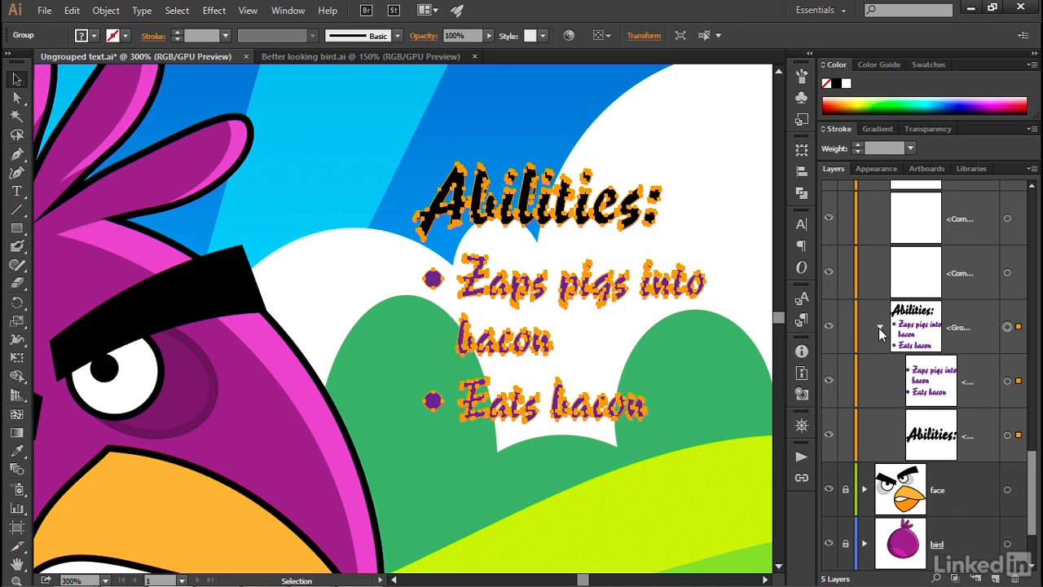
left_click(879, 326)
Combine the yellow THE BACON MAKER letters into one compound path and the white PURPLE BIRD letters into another.
key("ctrl+0")
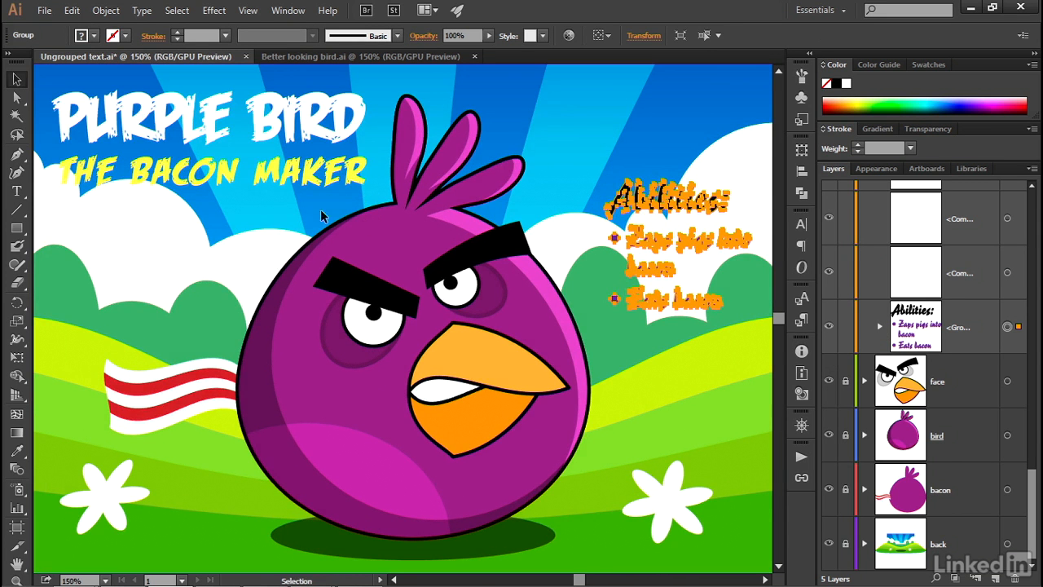
left_click(59, 159)
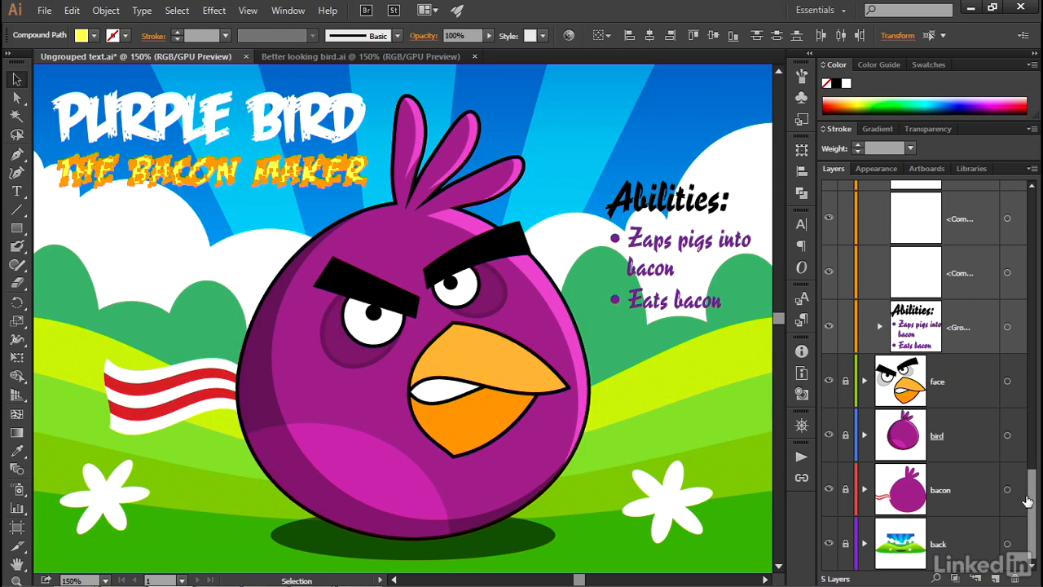
left_click_drag(1033, 503, 1033, 269)
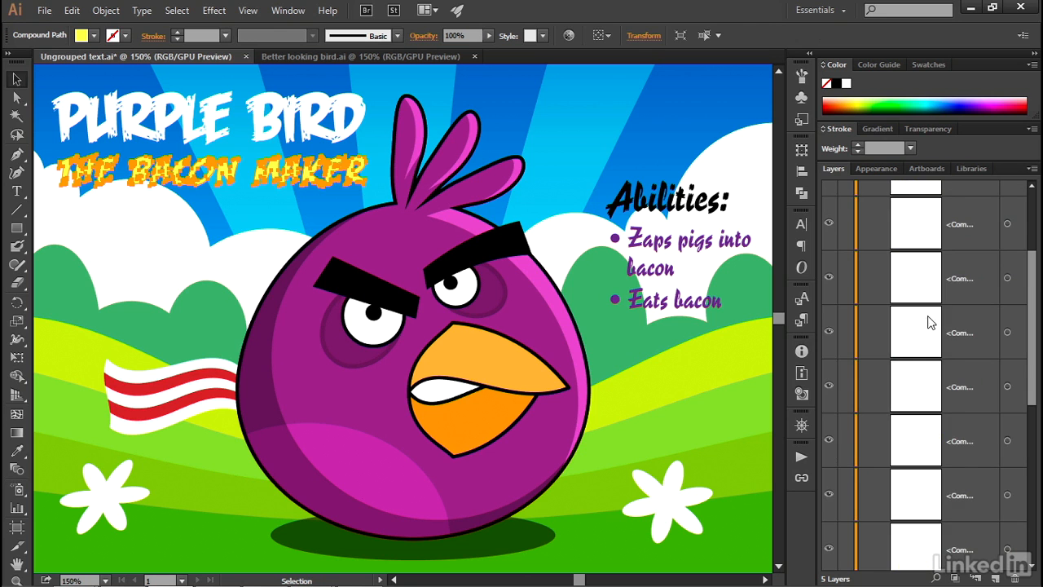
left_click_drag(1031, 357, 1031, 328)
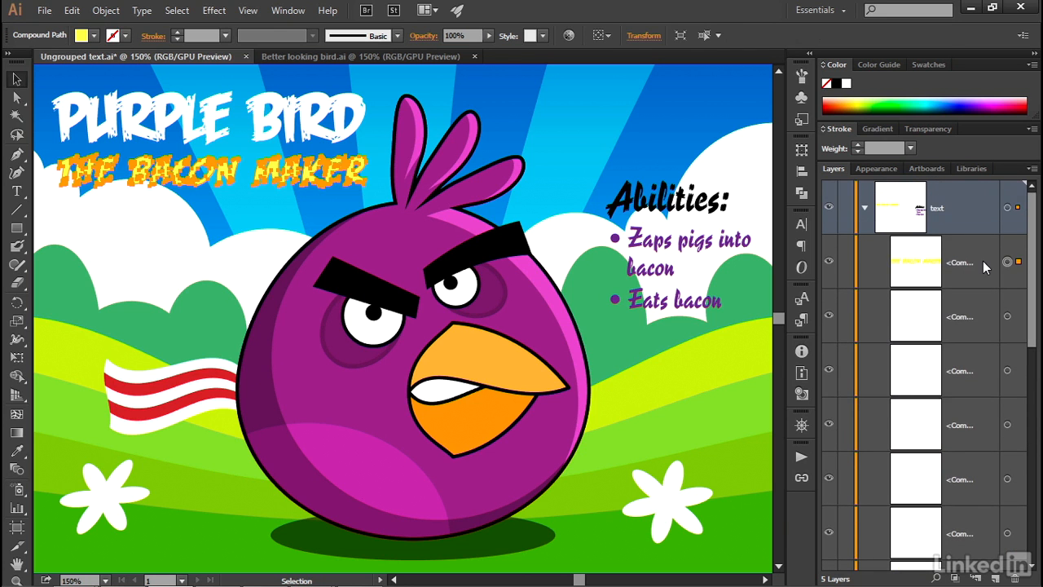
left_click_drag(52, 85, 364, 145)
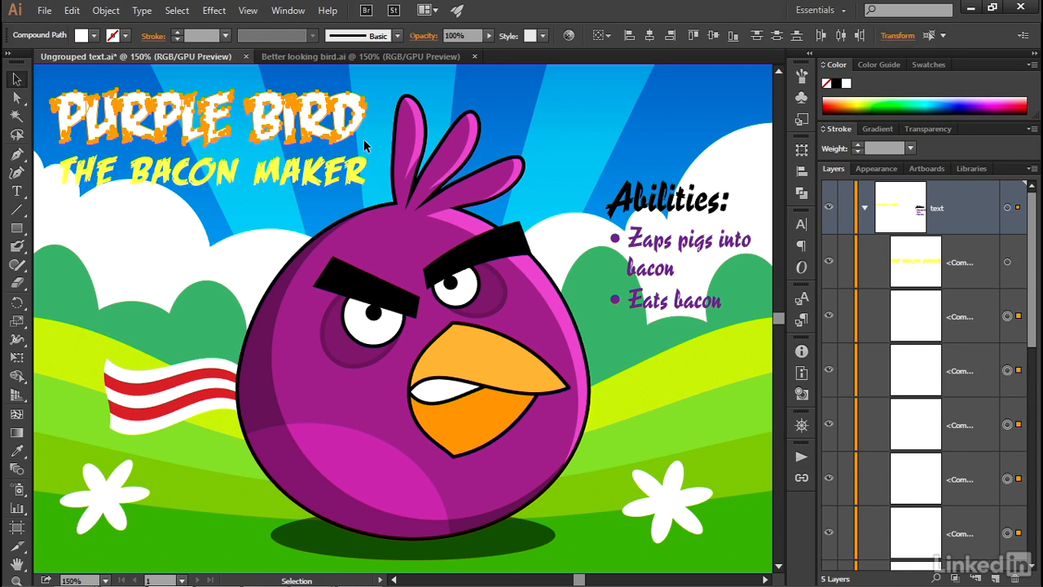
key("ctrl+8")
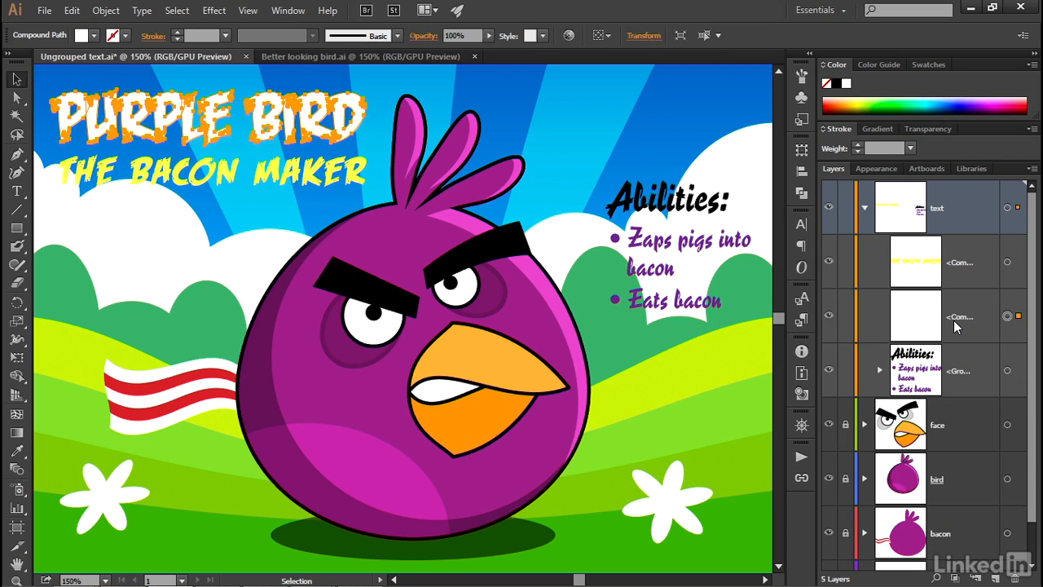
Group the PURPLE BIRD and THE BACON MAKER compound paths, check the group's contents and deselect.
left_click(308, 184, "shift")
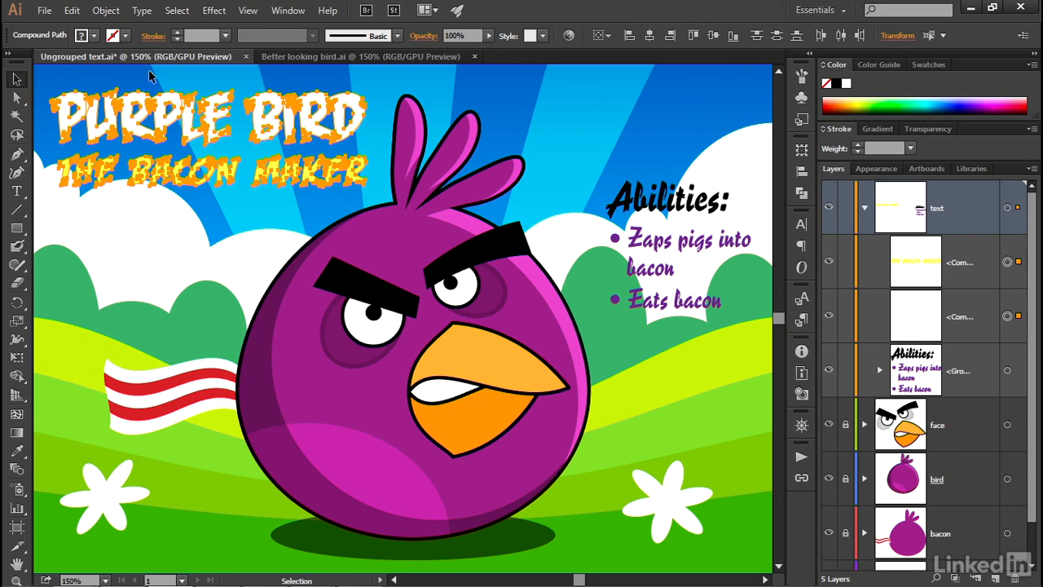
left_click(106, 11)
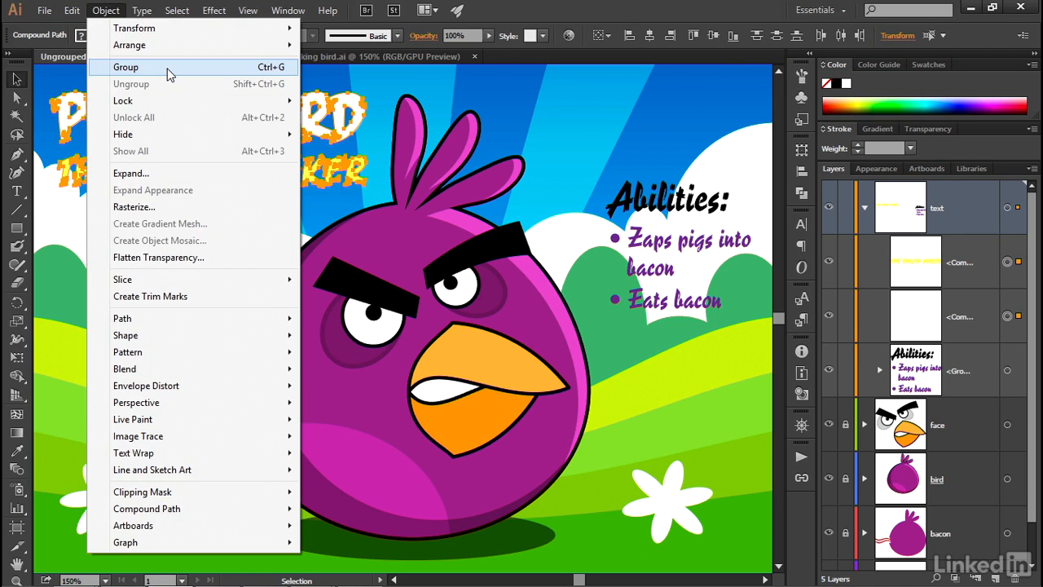
left_click(170, 74)
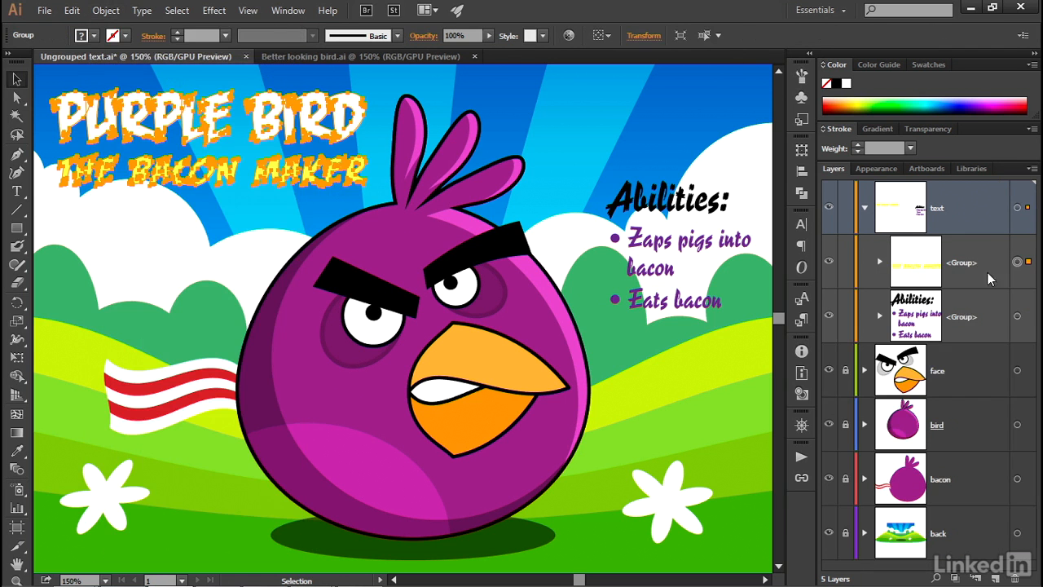
left_click(880, 262)
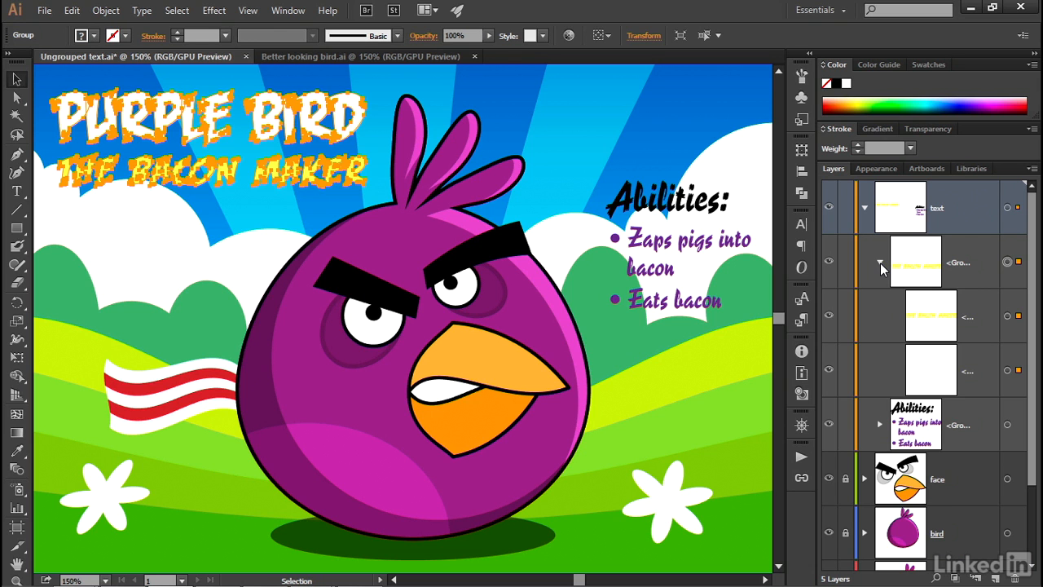
left_click(879, 262)
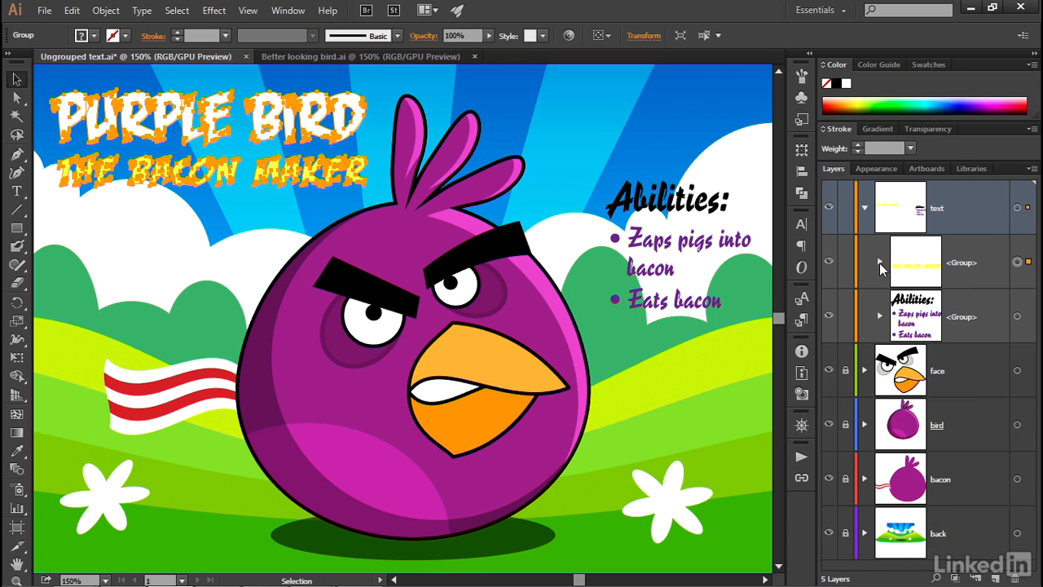
left_click(293, 212)
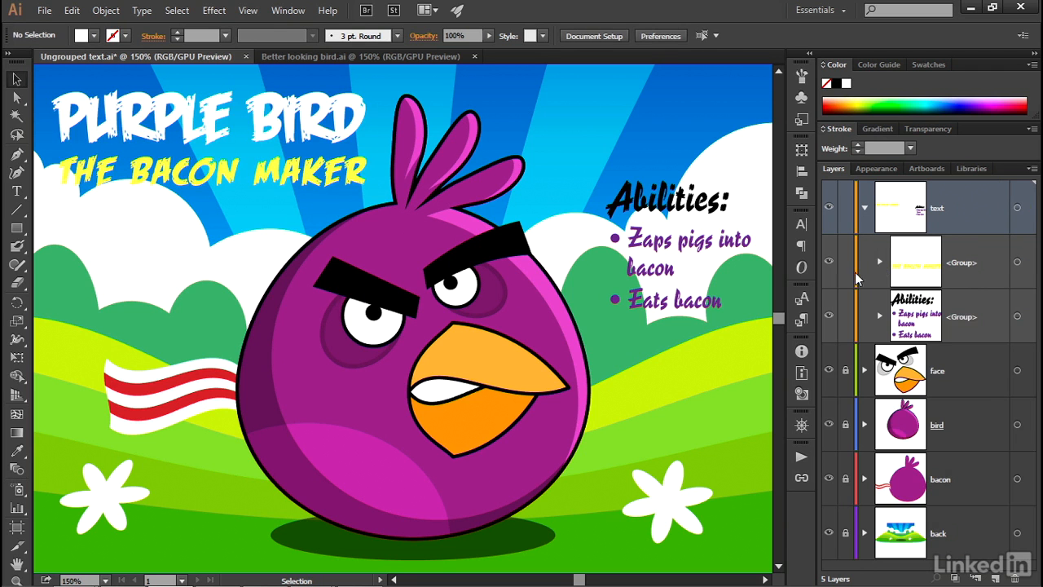
Expand the Abilities group and target its bullet-list compound path alone to check which artwork it holds.
left_click(879, 315)
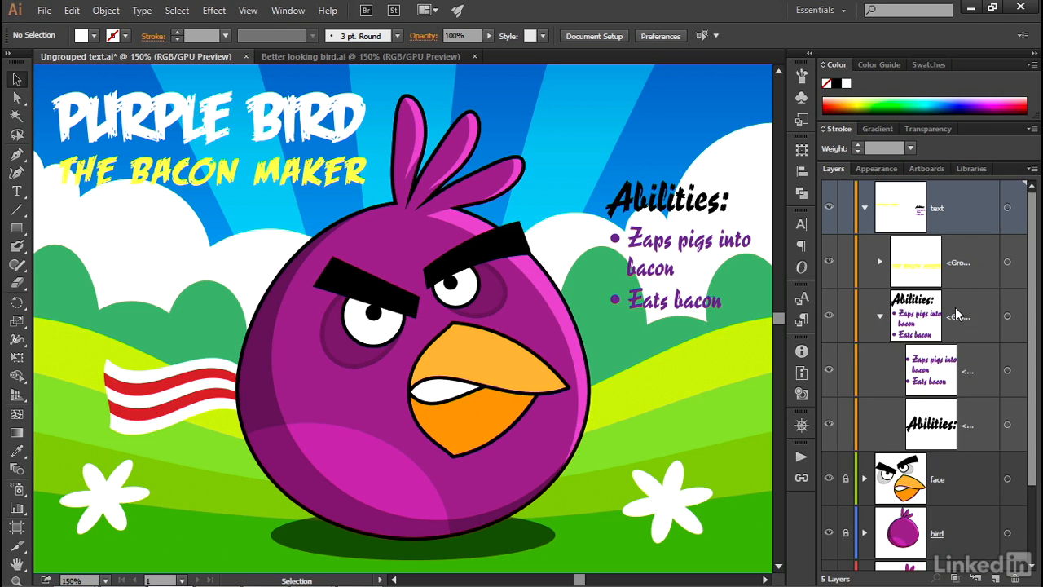
left_click(1007, 373)
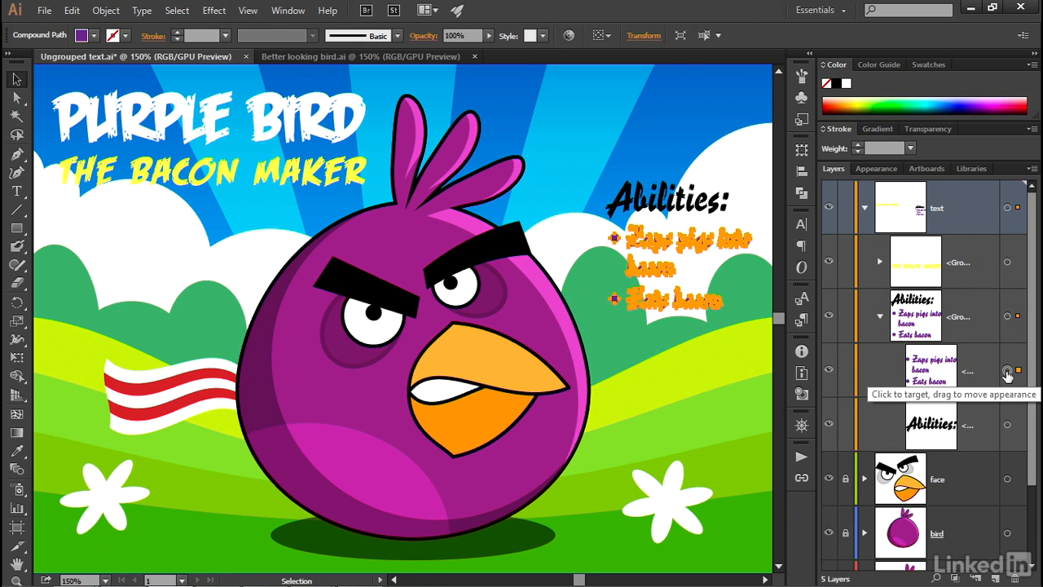
left_click(698, 337)
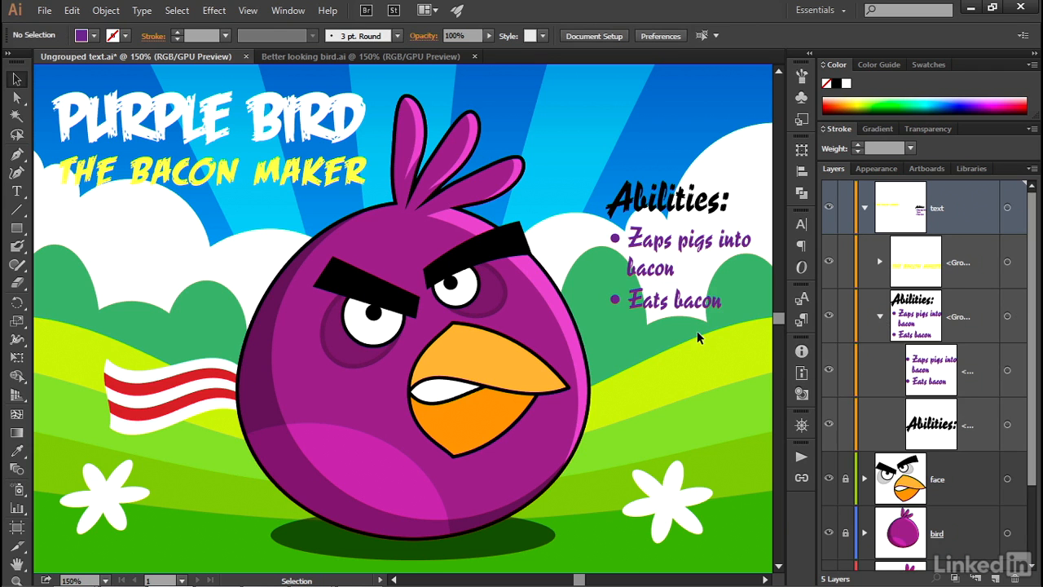
Move the bullet-list compound path out of the Abilities group, directly above it in the text layer, and select the list.
left_click(980, 372)
left_click_drag(983, 313, 981, 298)
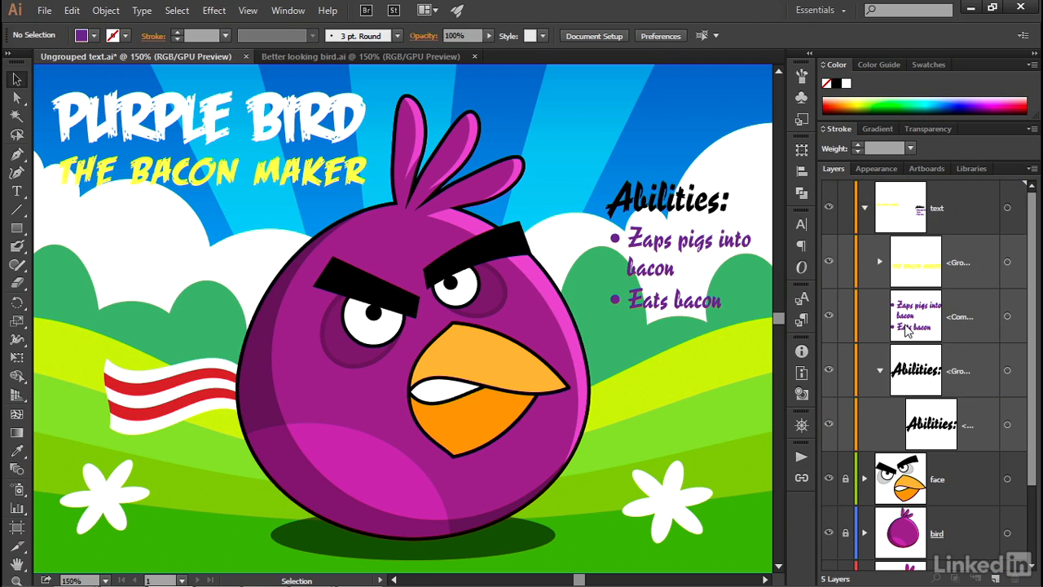
left_click(680, 304)
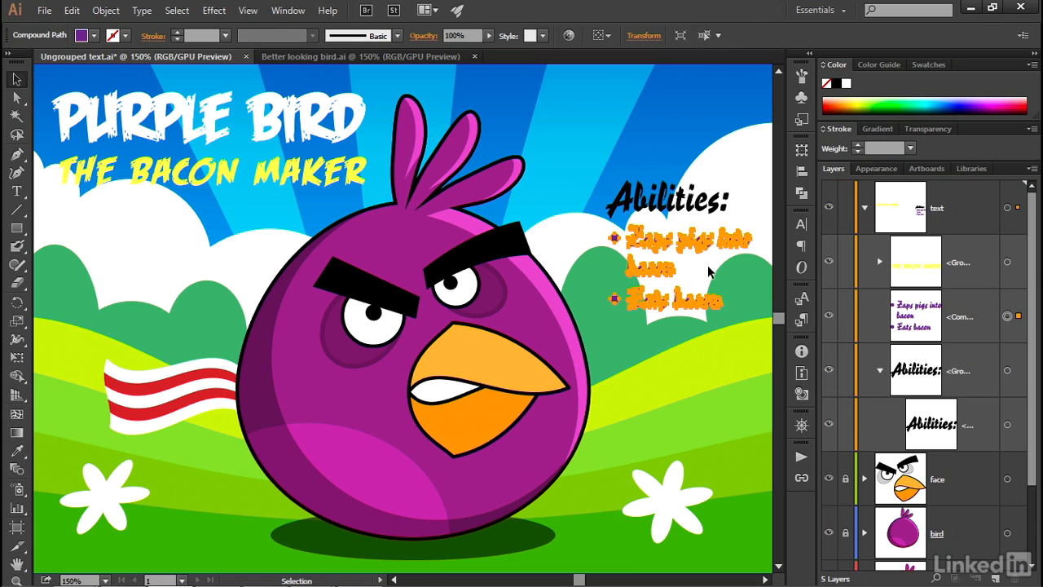
Try moving the Abilities: heading out of its group into the text layer and undo the move.
left_click(980, 430)
left_click_drag(985, 425, 970, 349)
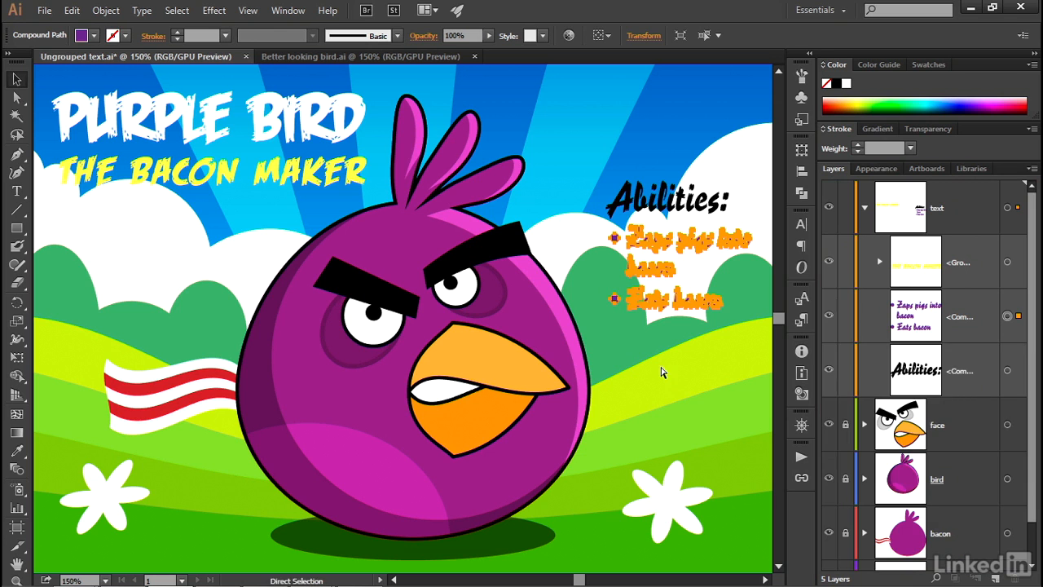
key("ctrl+z")
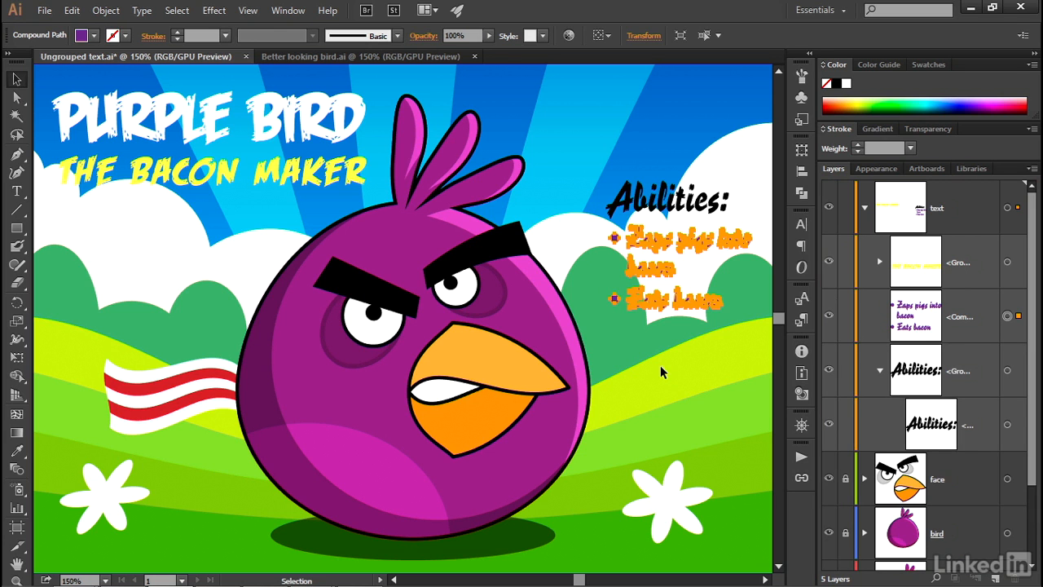
Try moving the bullet list into the title group, inspect that group's contents and undo the move.
left_click(966, 328)
left_click_drag(953, 322, 925, 261)
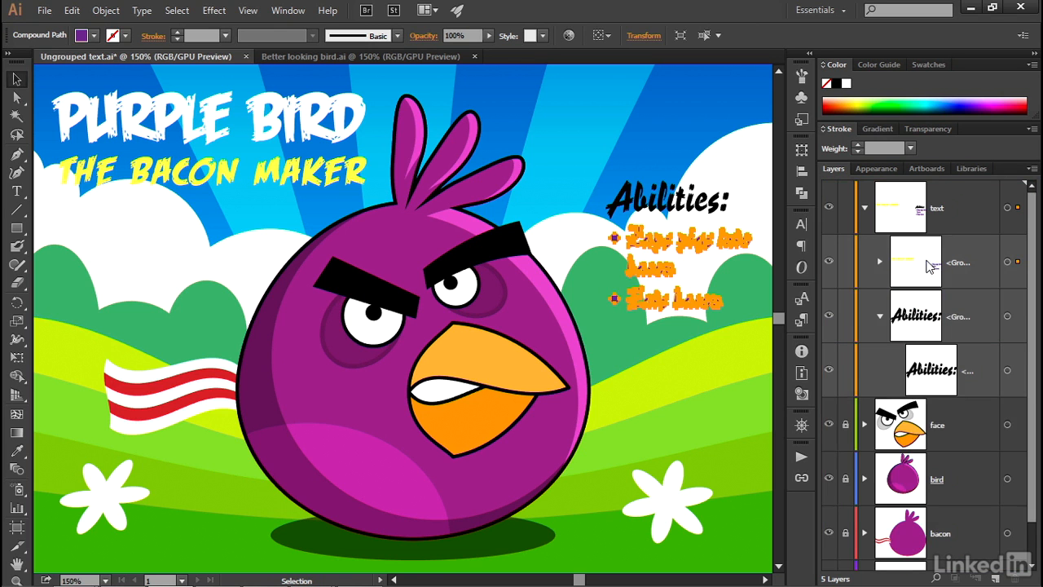
left_click(880, 262)
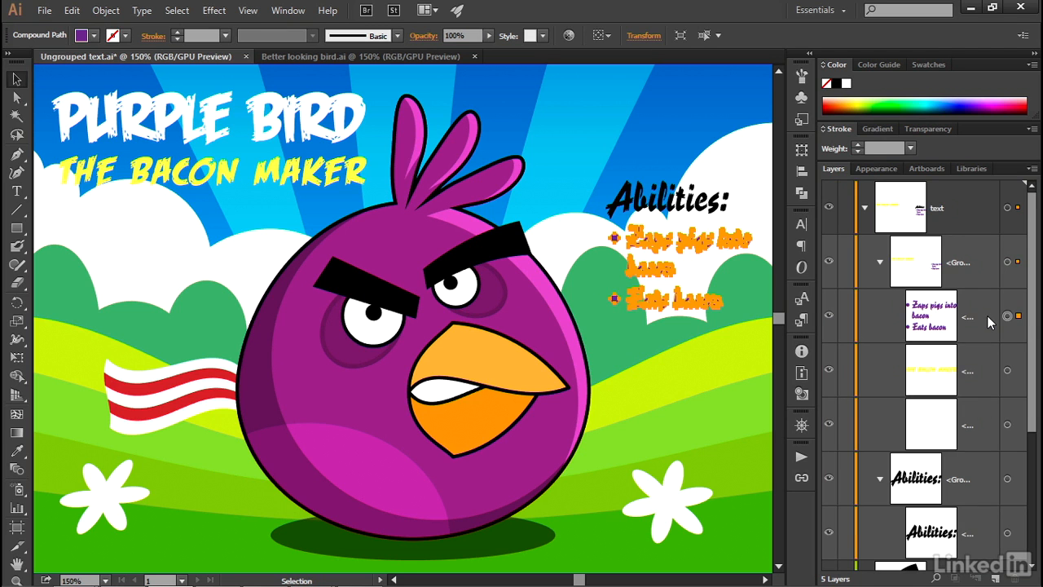
key("ctrl+z")
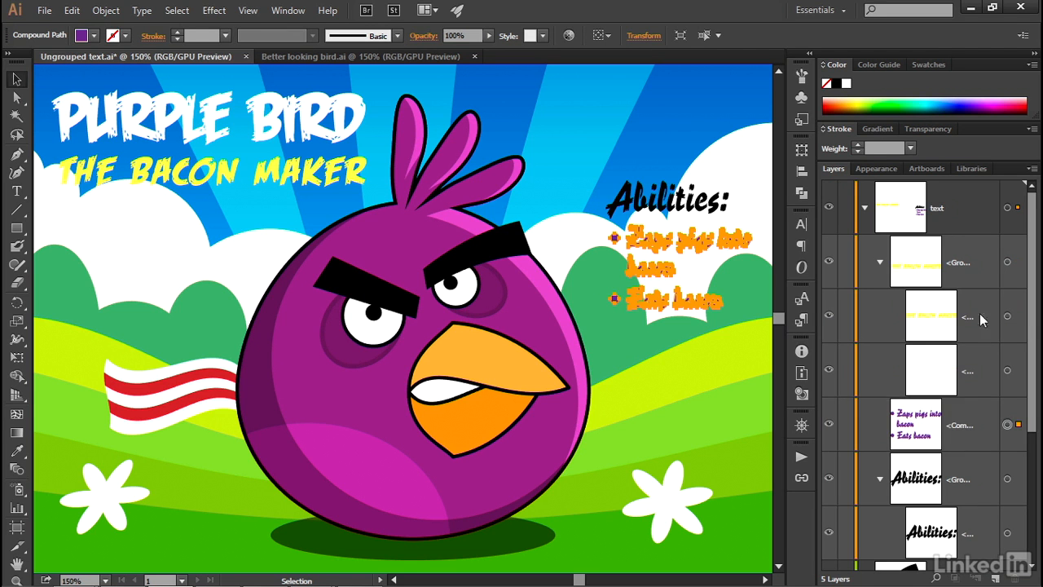
Collapse the title group, return the bullet list to the Abilities group beneath the heading and hide the selection edges.
left_click(879, 262)
left_click_drag(969, 305, 969, 351)
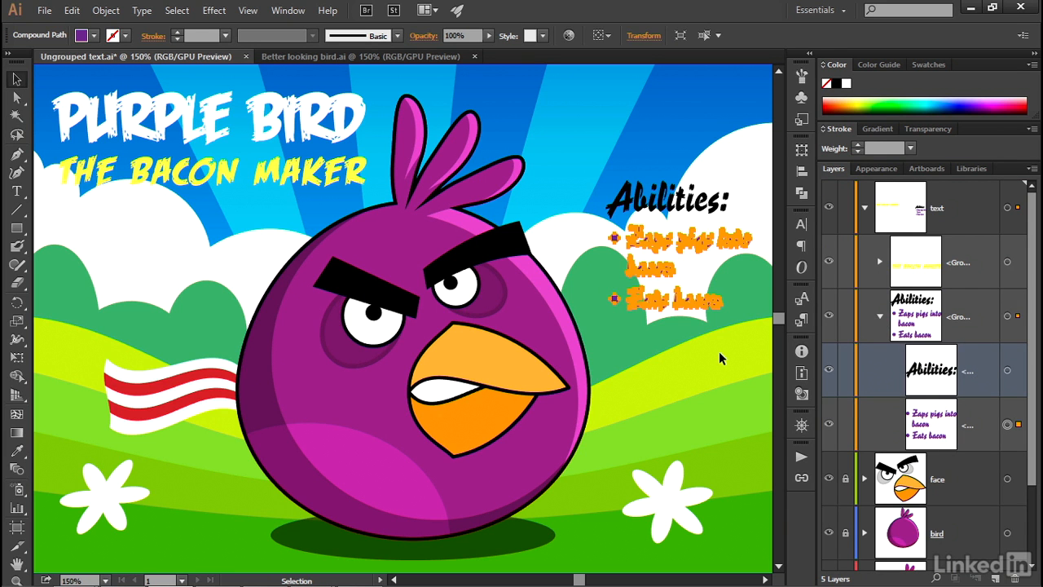
key("ctrl+shift+a")
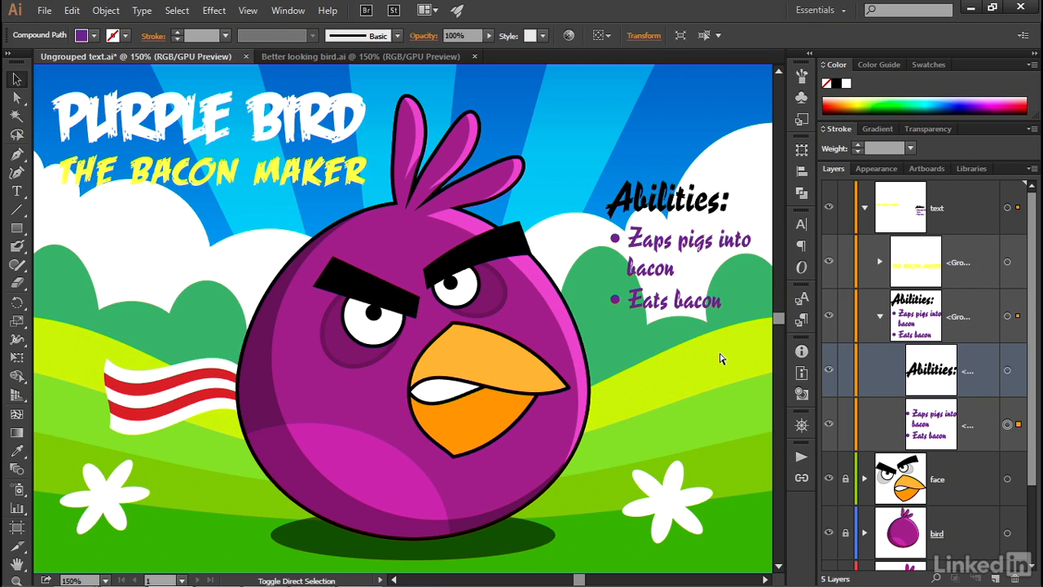